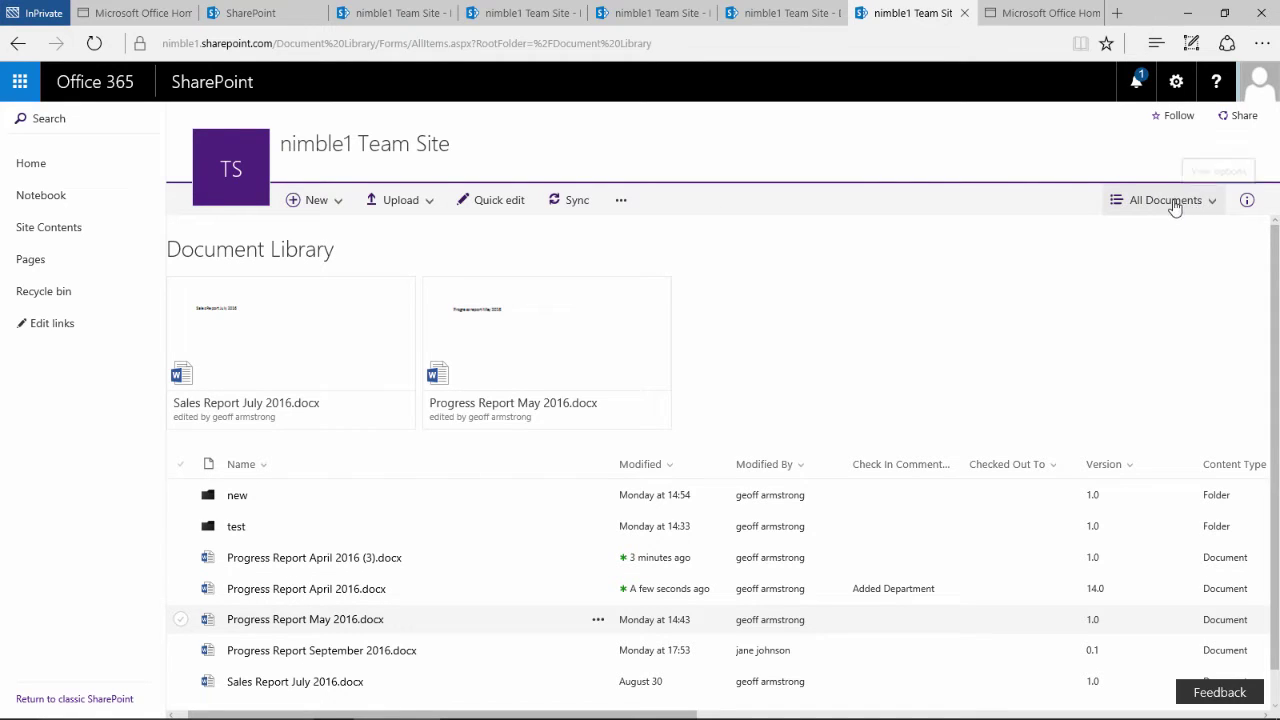
Open Document Library Settings via Manage views in the All Documents view menu.
{"action": "left_click", "coordinate": [1175, 204]}
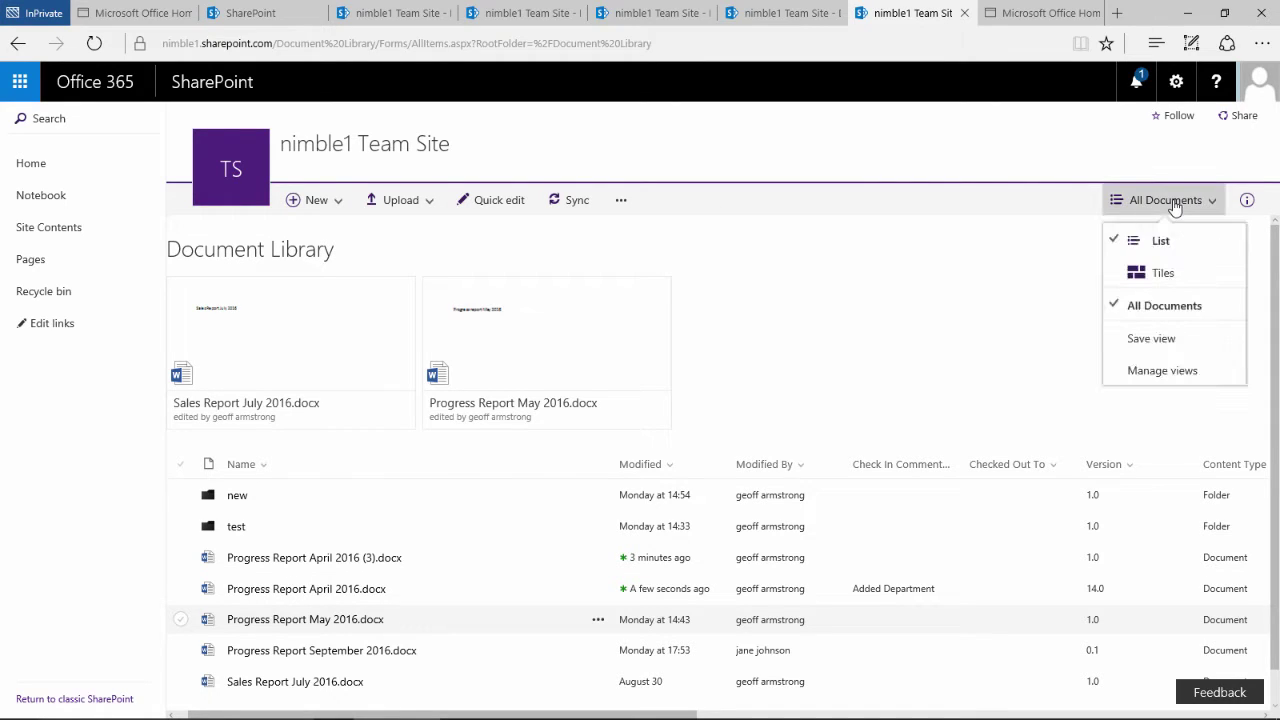
{"action": "left_click", "coordinate": [1140, 372]}
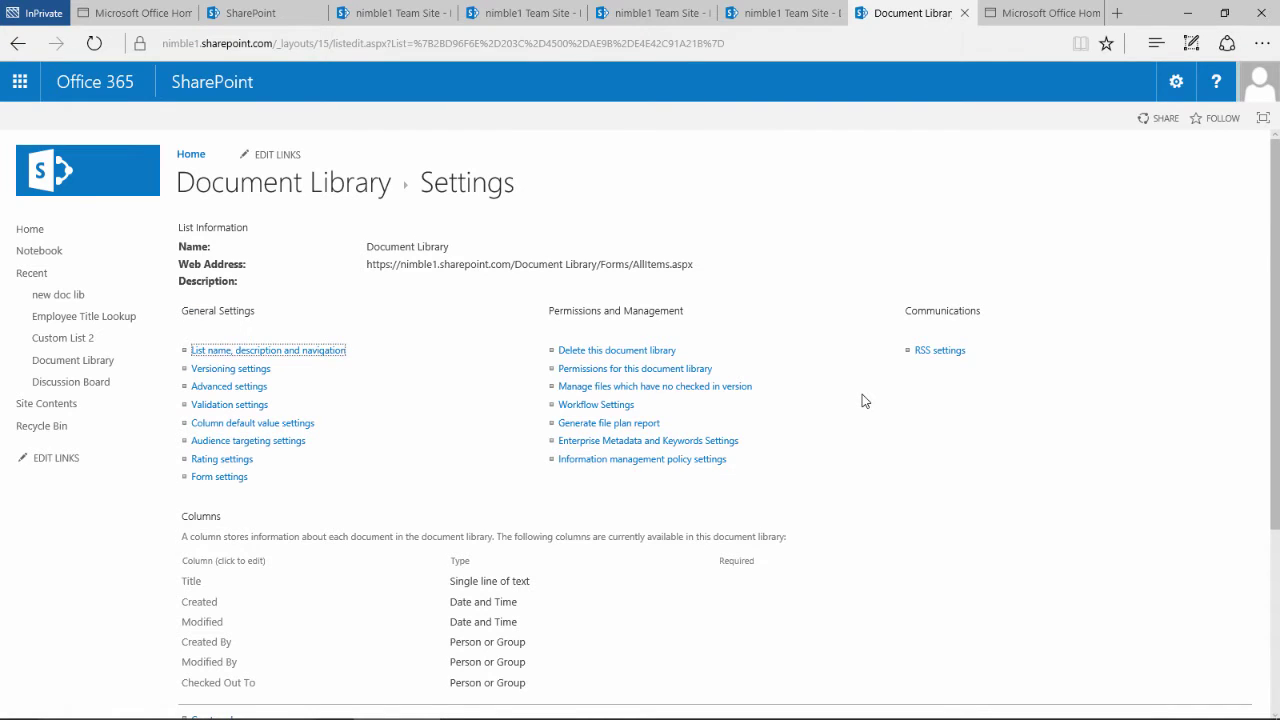
Open the Versioning settings page under General Settings.
{"action": "left_click", "coordinate": [216, 371]}
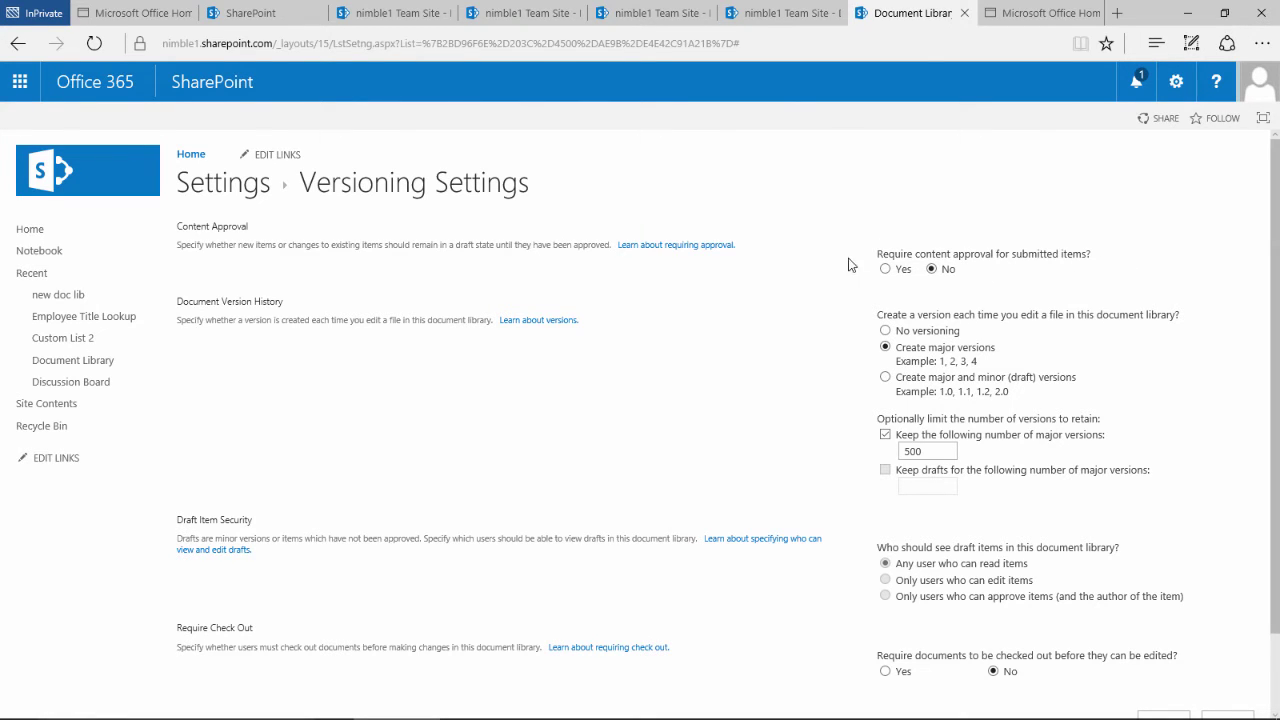
Switch the library from No versioning to Create major versions.
{"action": "scroll", "coordinate": [849, 306], "scroll_direction": "down", "scroll_amount": 1}
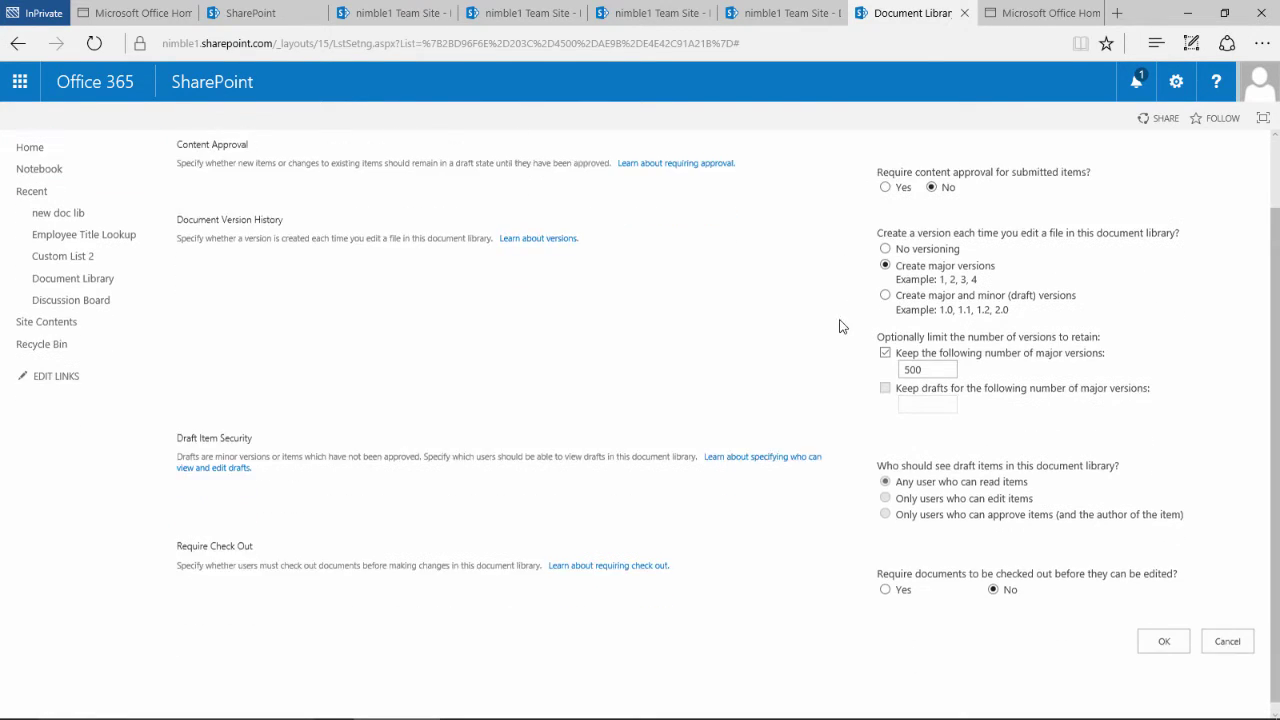
{"action": "left_click", "coordinate": [886, 243]}
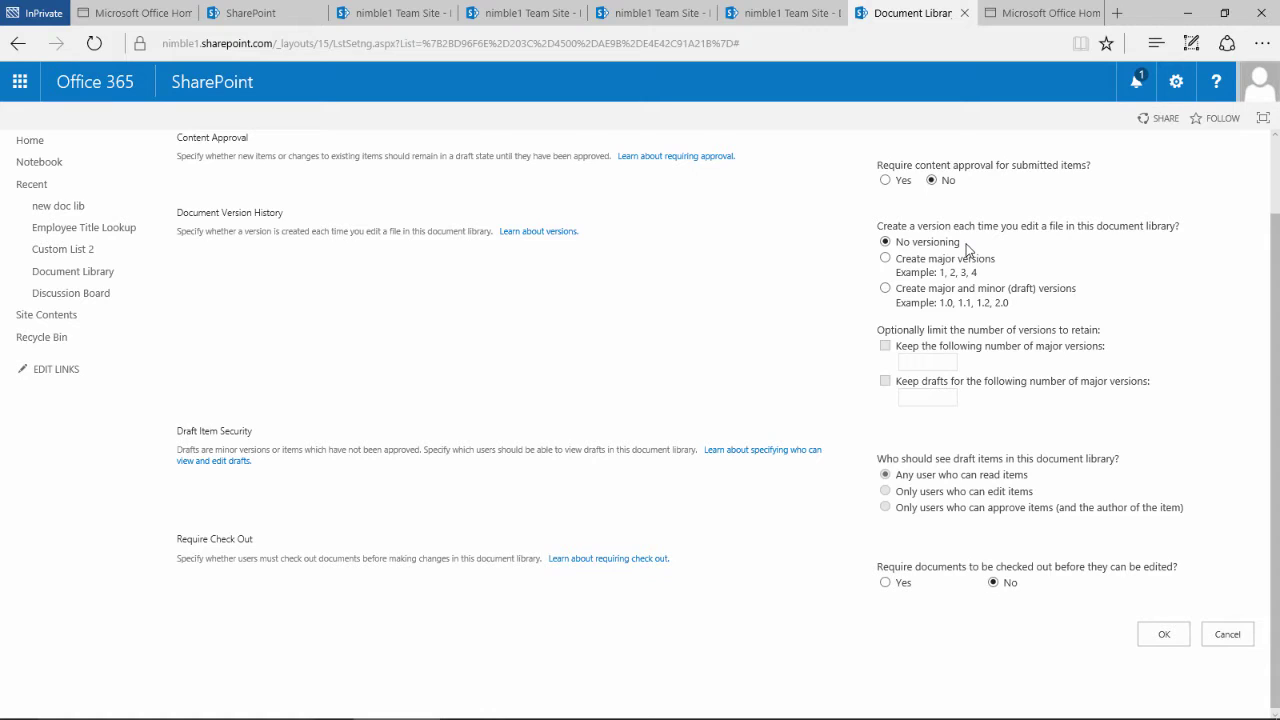
{"action": "left_click", "coordinate": [885, 258]}
Select Create major and minor (draft) versions for the library.
{"action": "left_click", "coordinate": [885, 290]}
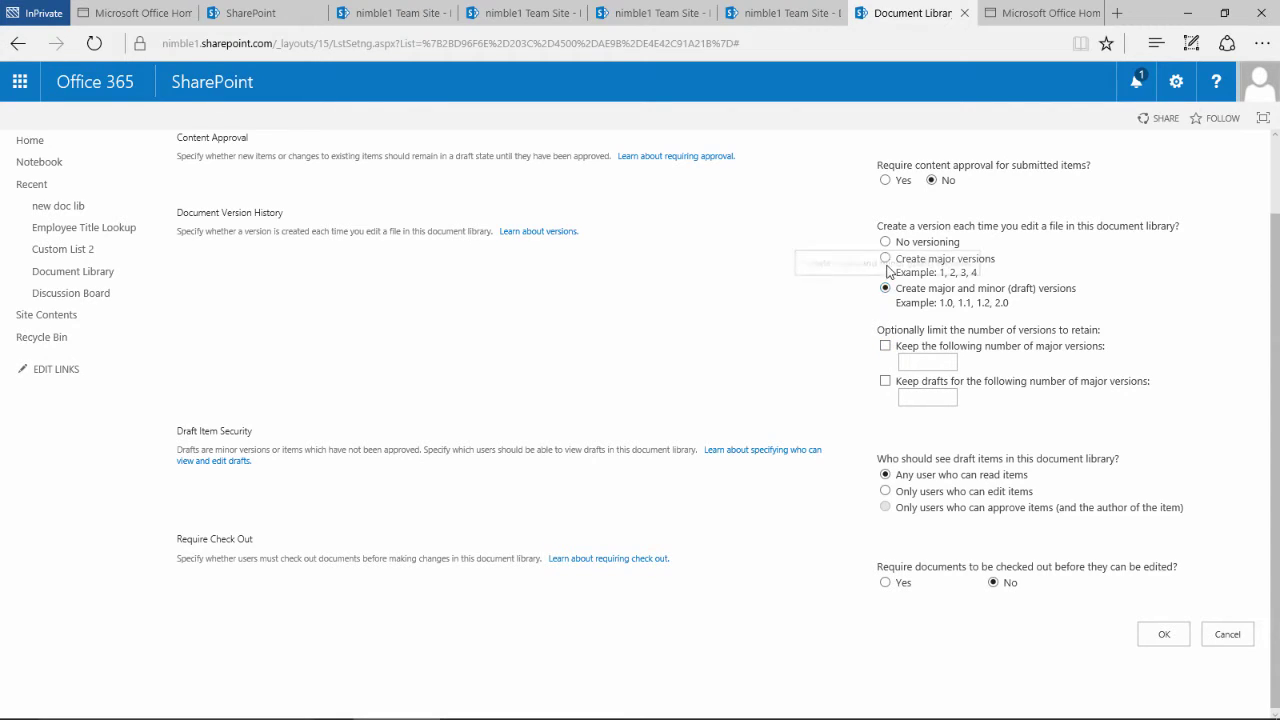
Reselect major and minor versions and limit retention to 500 major versions.
{"action": "left_click", "coordinate": [886, 259]}
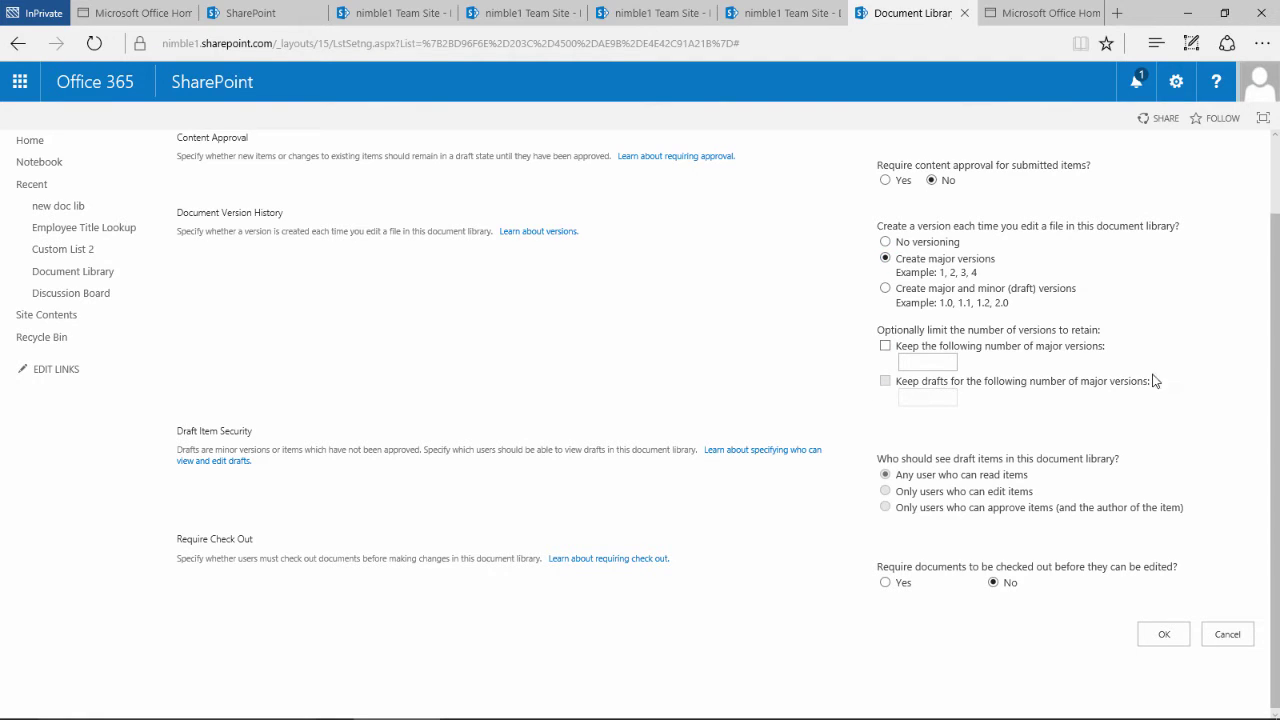
{"action": "left_click", "coordinate": [885, 289]}
{"action": "left_click", "coordinate": [927, 361]}
{"action": "type", "text": "500"}
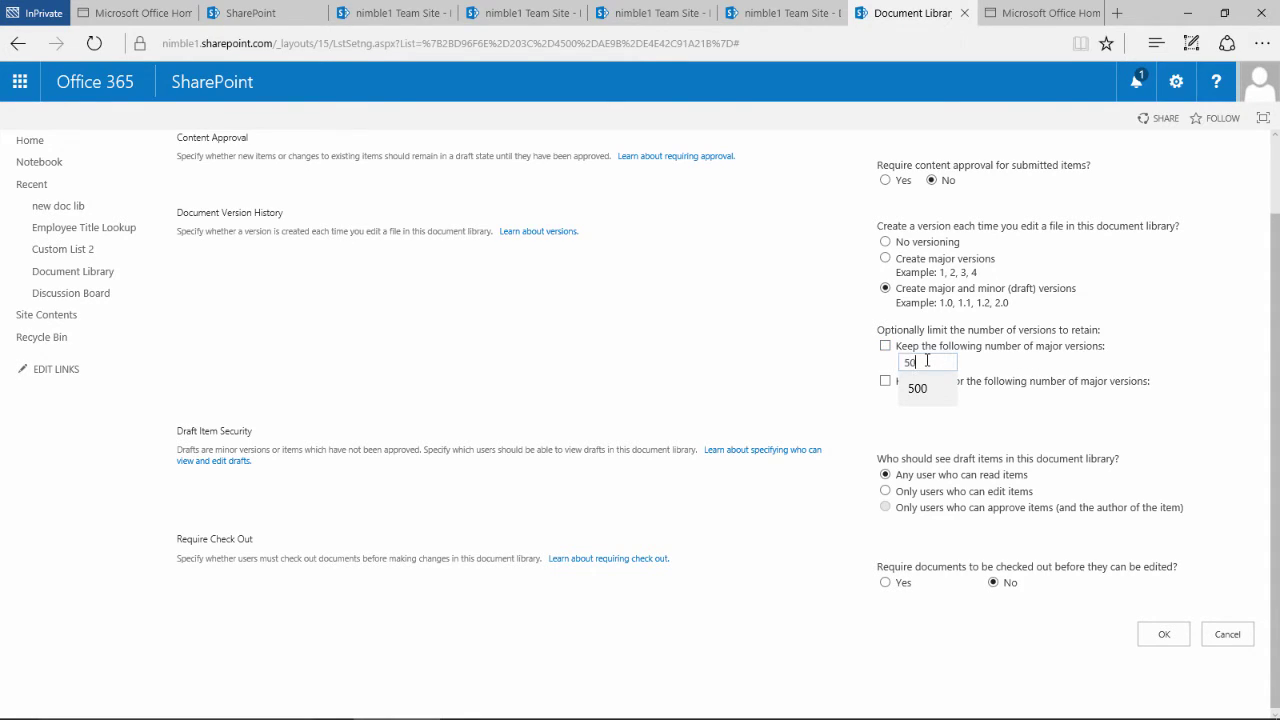
{"action": "left_click", "coordinate": [860, 361]}
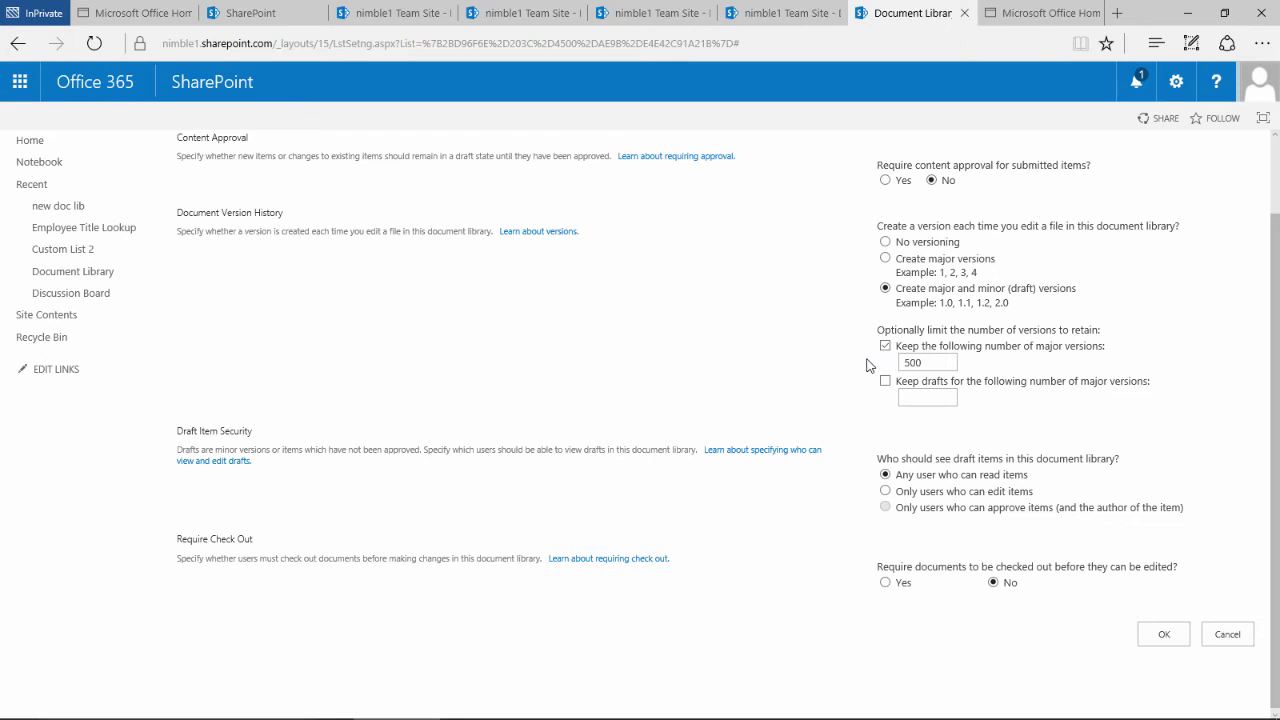
Enable Keep drafts for the following number of major versions, set to 500.
{"action": "left_click", "coordinate": [885, 381]}
{"action": "left_click", "coordinate": [910, 396]}
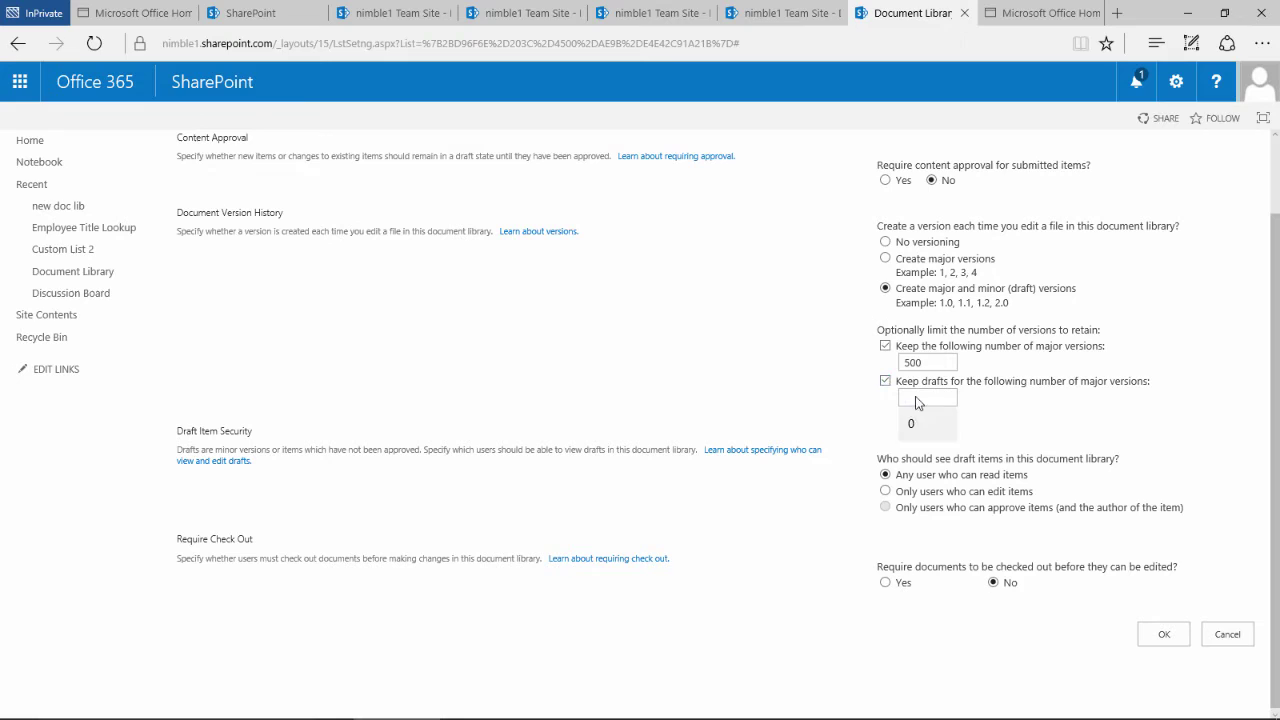
{"action": "type", "text": "500"}
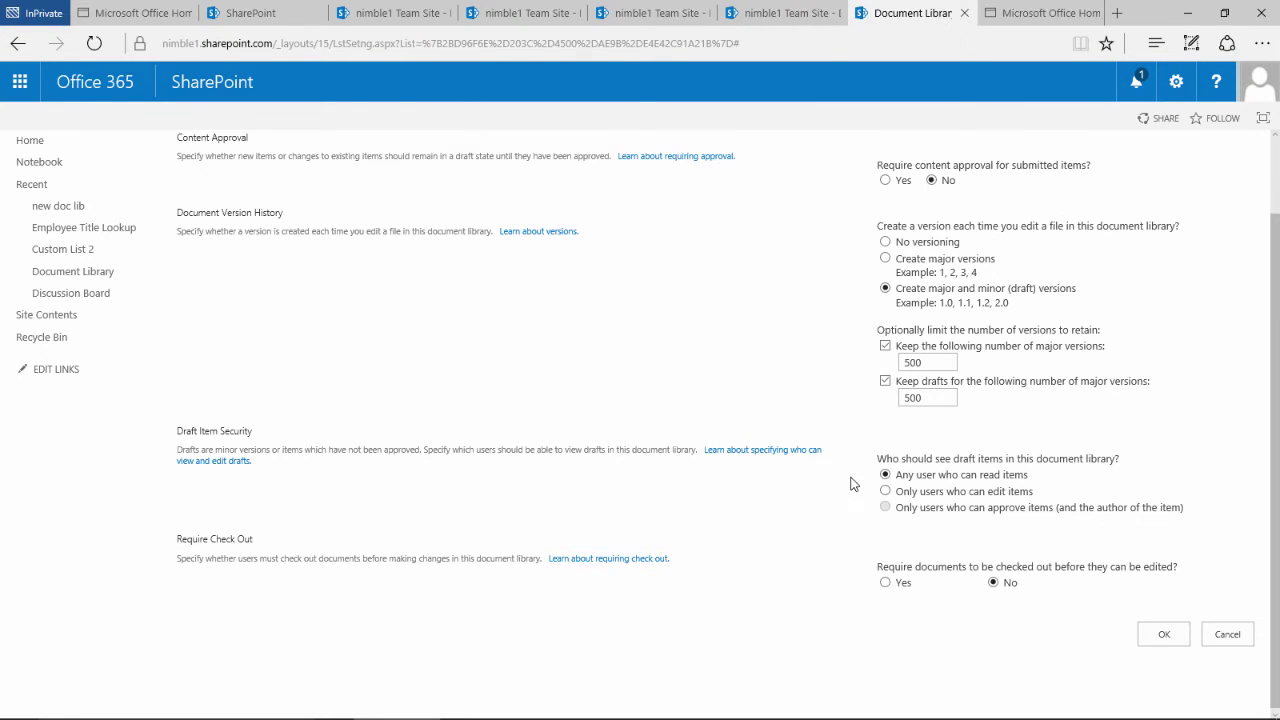
Scroll down the versioning page to the content approval and draft security options.
{"action": "scroll", "coordinate": [850, 483], "scroll_direction": "down", "scroll_amount": 1}
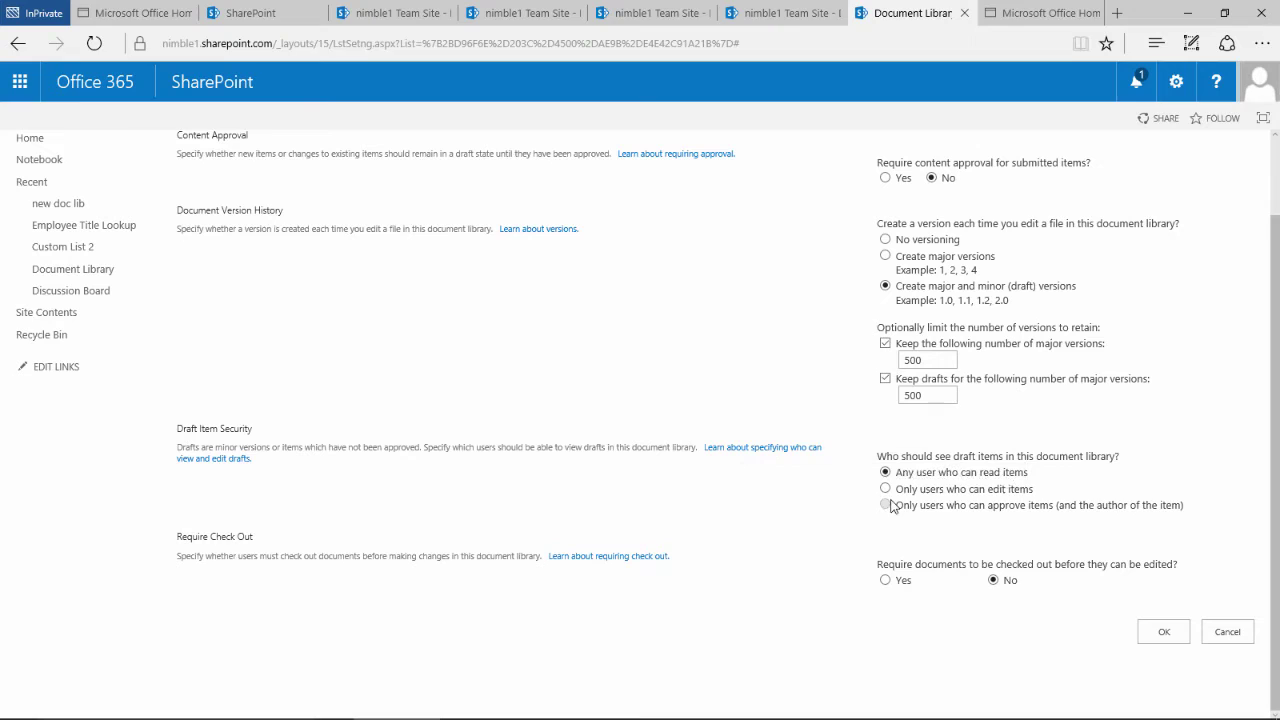
Turn on content approval and limit draft visibility to approvers and the item's author.
{"action": "left_click", "coordinate": [885, 489]}
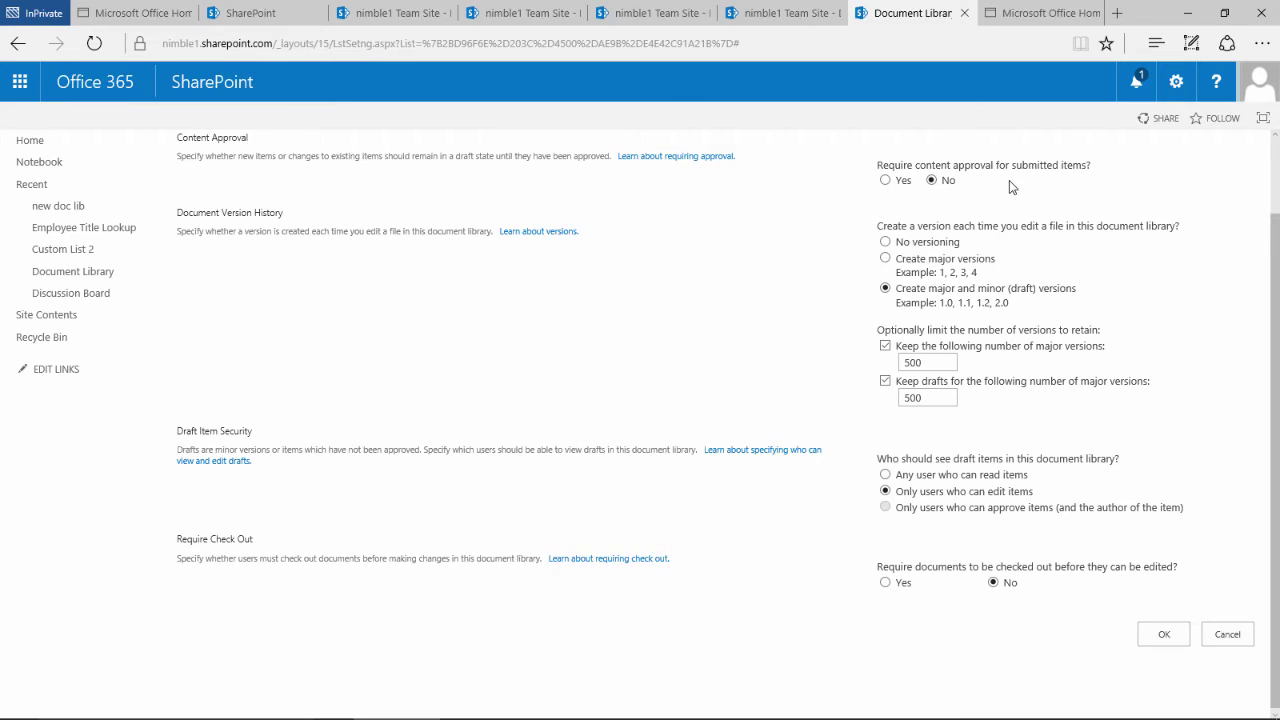
{"action": "left_click", "coordinate": [885, 181]}
{"action": "left_click", "coordinate": [885, 507]}
Set Require Check Out to Yes.
{"action": "left_click", "coordinate": [884, 584]}
Save settings, try browser-editing Progress Report April 2016, then return to the Document Library.
{"action": "left_click", "coordinate": [1164, 635]}
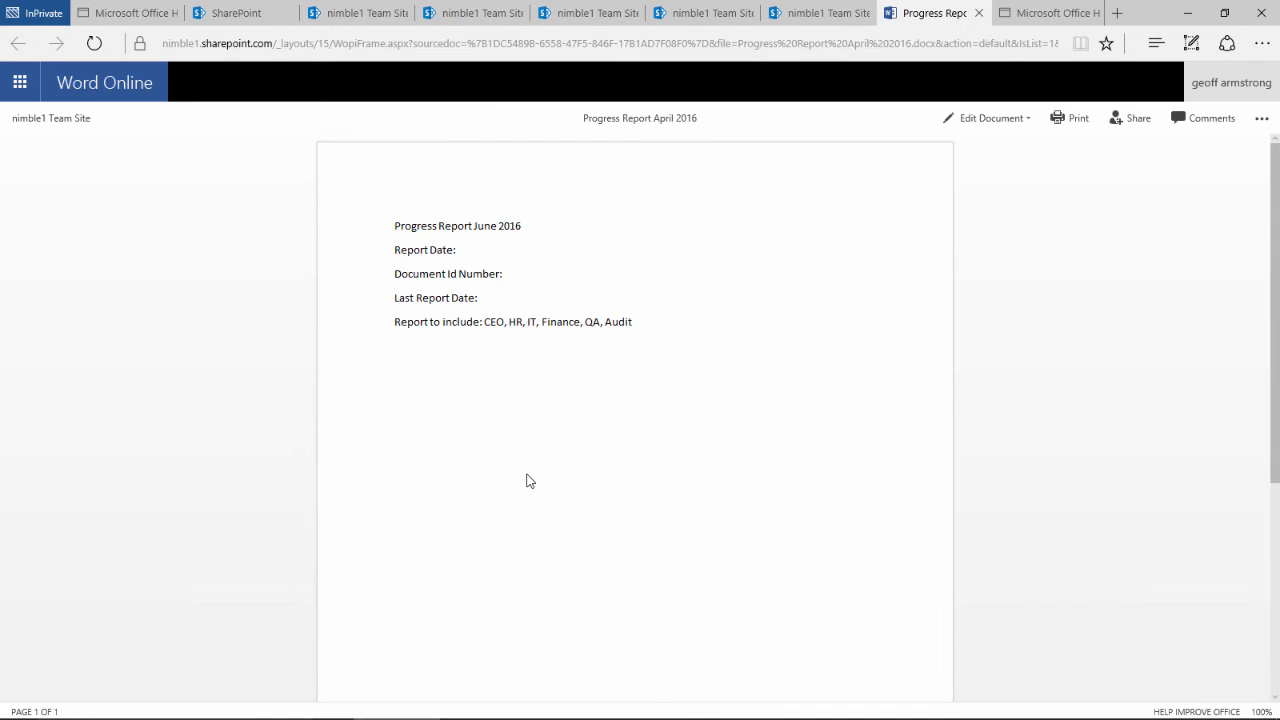
{"action": "left_click", "coordinate": [975, 126]}
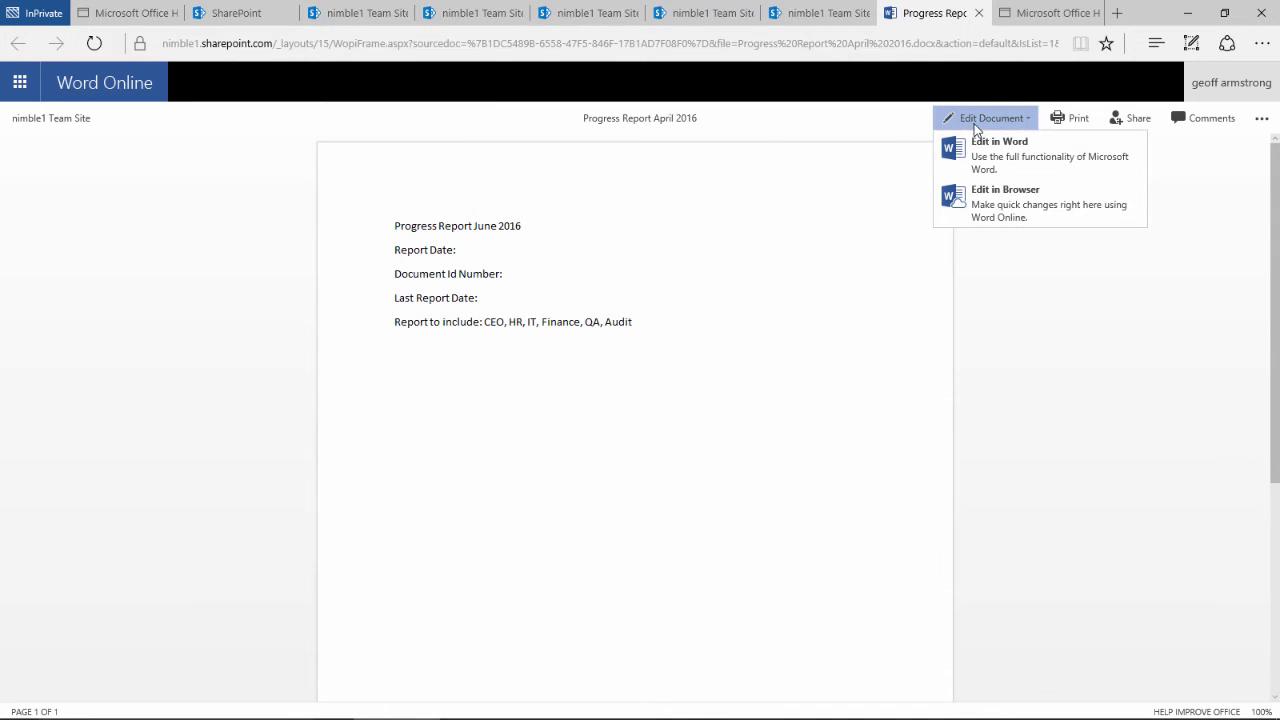
{"action": "left_click", "coordinate": [986, 216]}
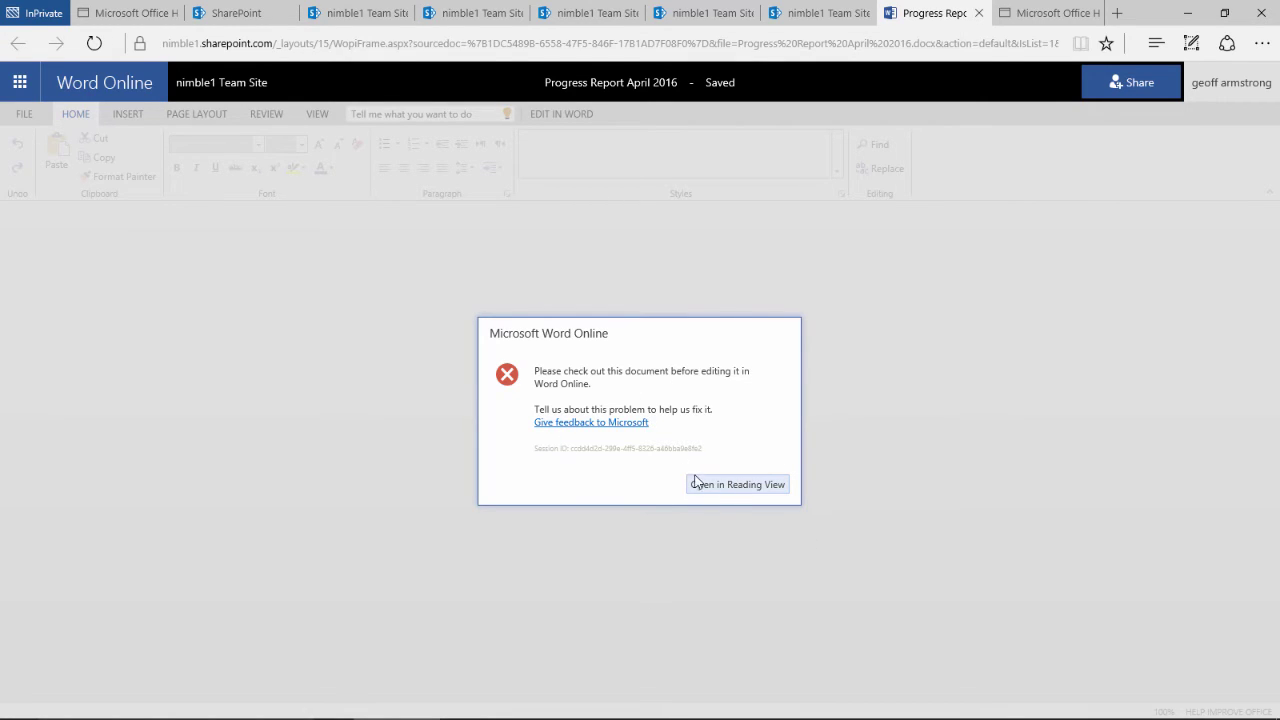
{"action": "left_click", "coordinate": [730, 488]}
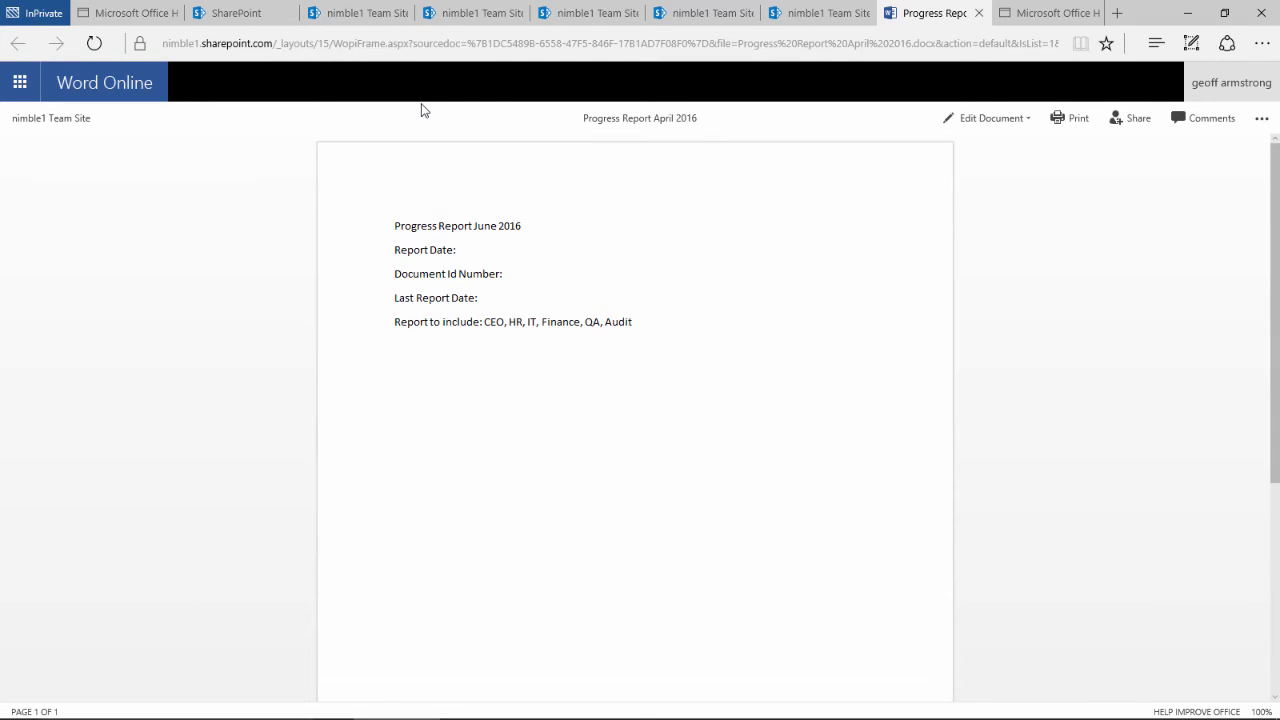
{"action": "left_click", "coordinate": [64, 120]}
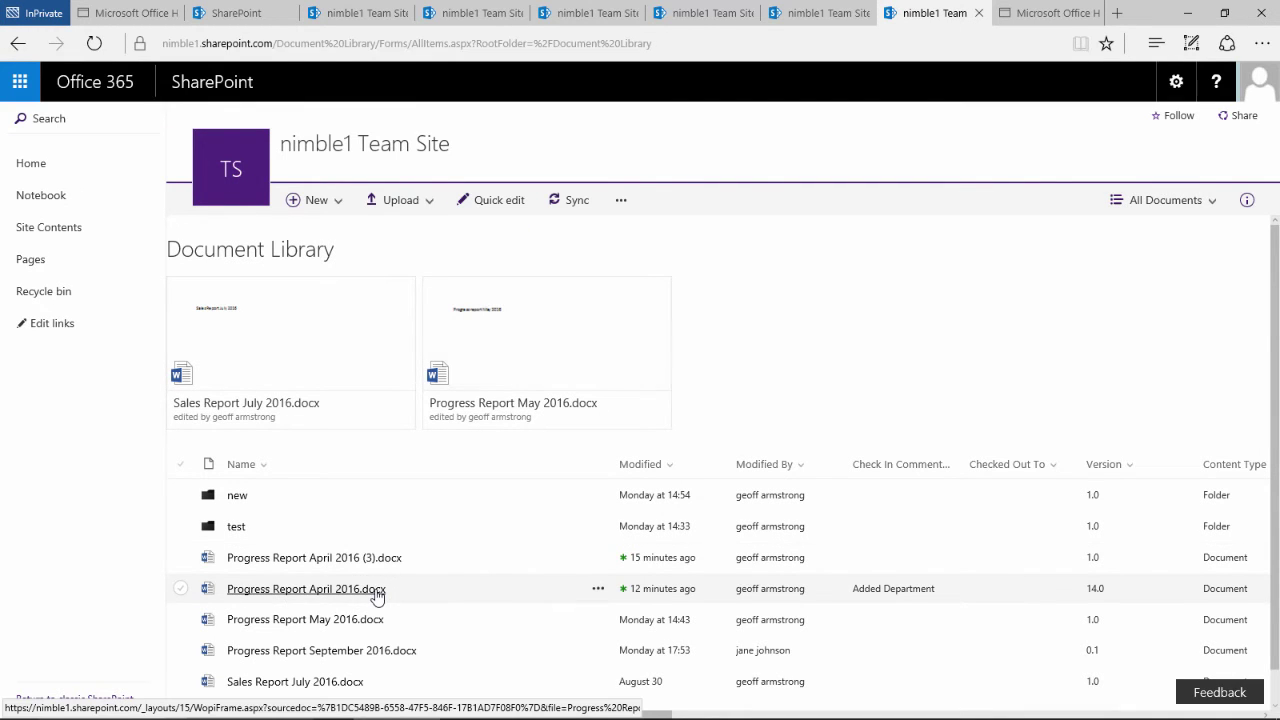
Check out Progress Report April 2016.docx from its More menu, moving it to version 14.1.
{"action": "right_click", "coordinate": [595, 593]}
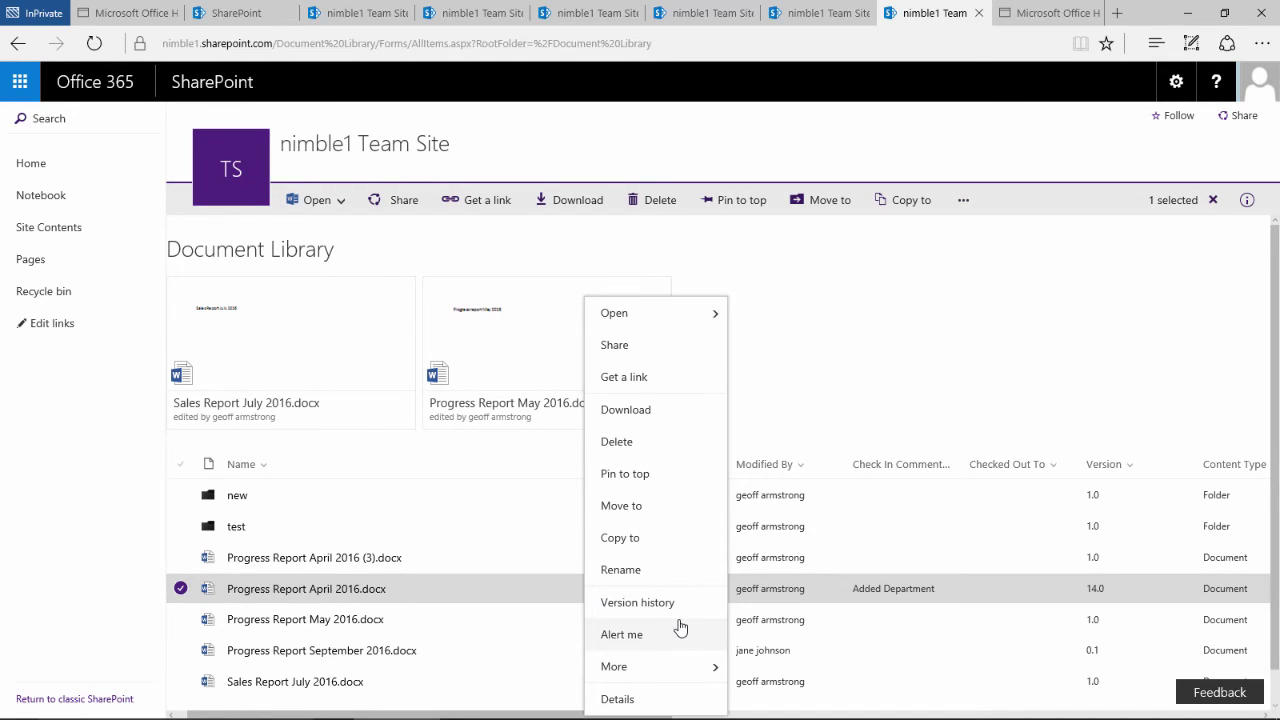
{"action": "mouse_move", "coordinate": [711, 674]}
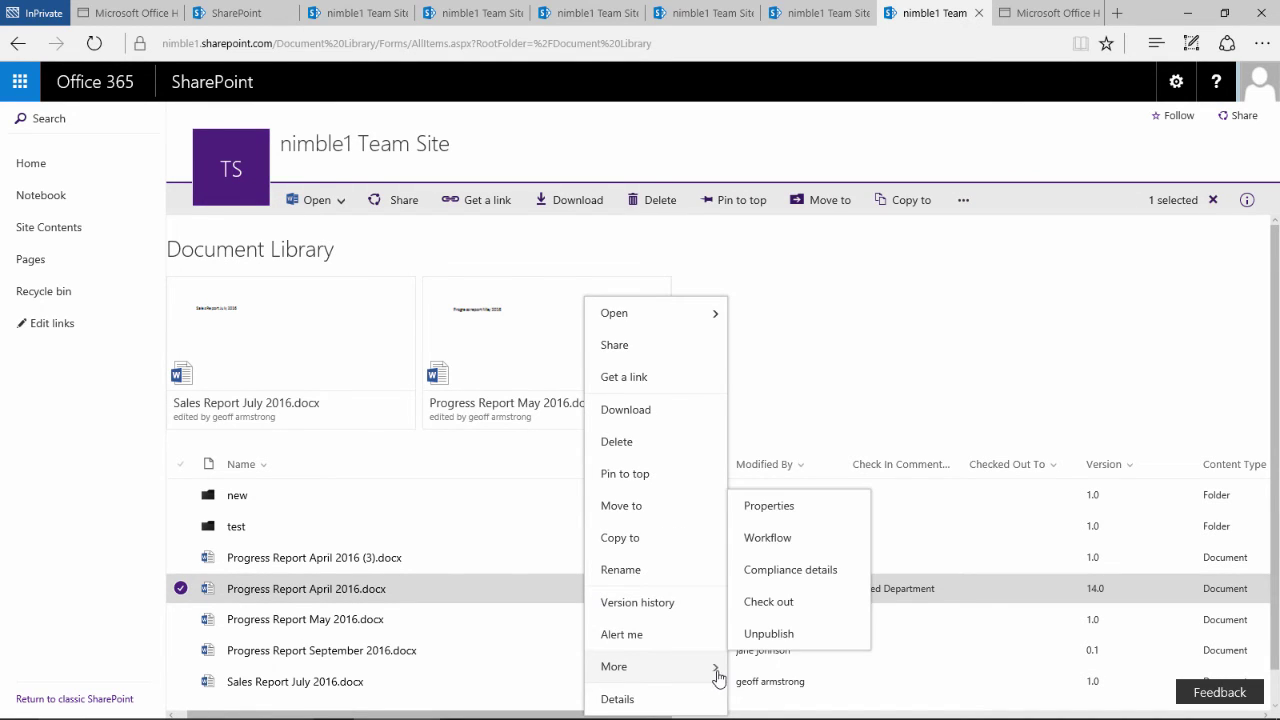
{"action": "left_click", "coordinate": [770, 602]}
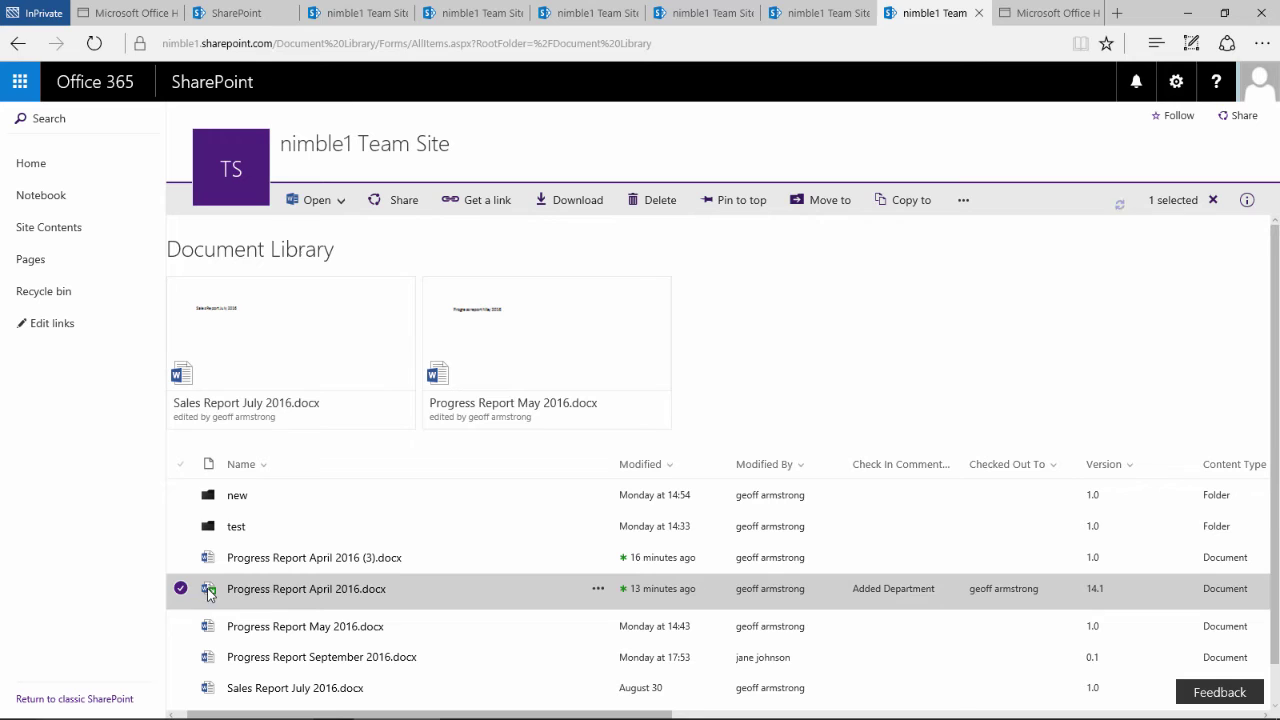
{"action": "left_click", "coordinate": [597, 593]}
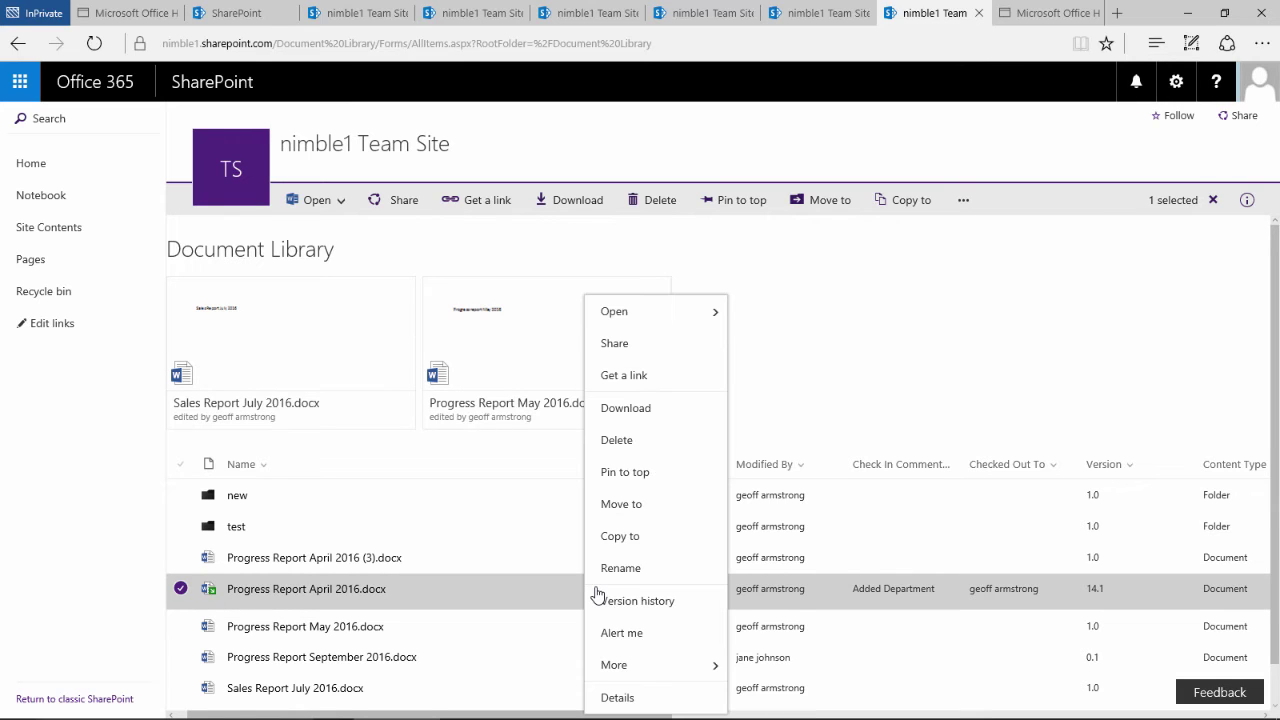
Open Progress Report April 2016.docx in Word Online for editing in the browser.
{"action": "left_click", "coordinate": [366, 592]}
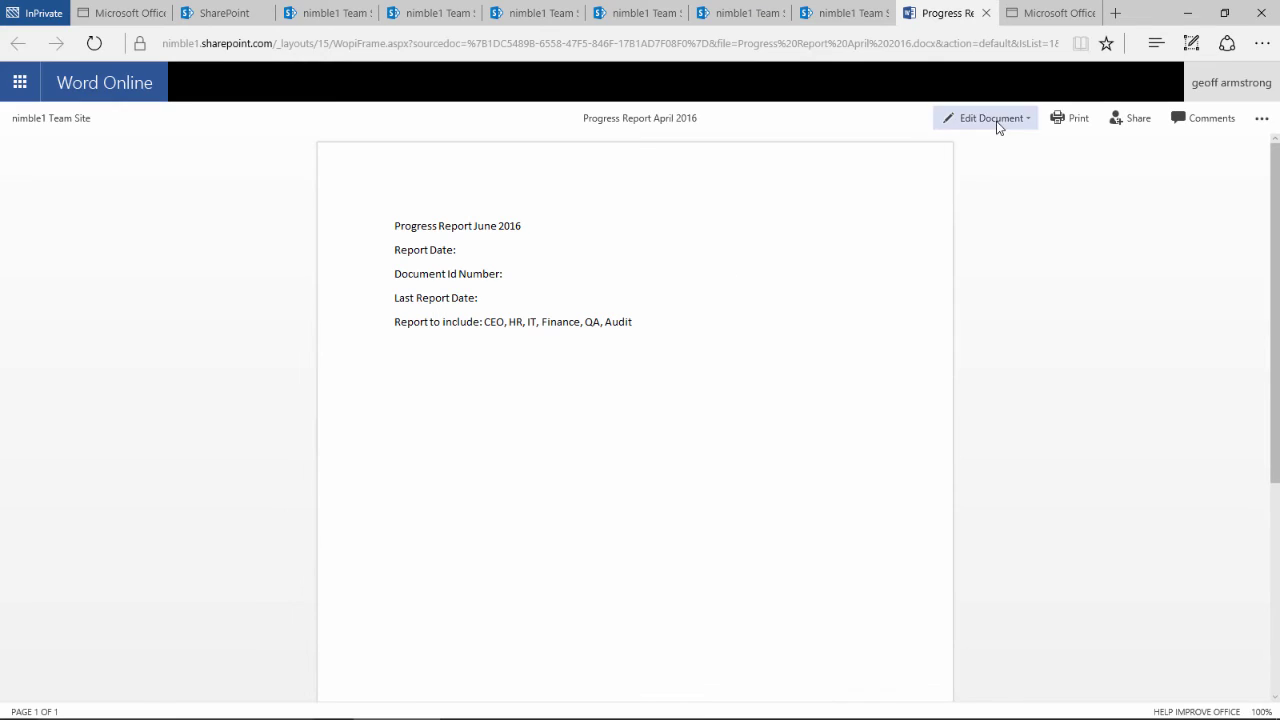
{"action": "left_click", "coordinate": [993, 118]}
{"action": "left_click", "coordinate": [1003, 199]}
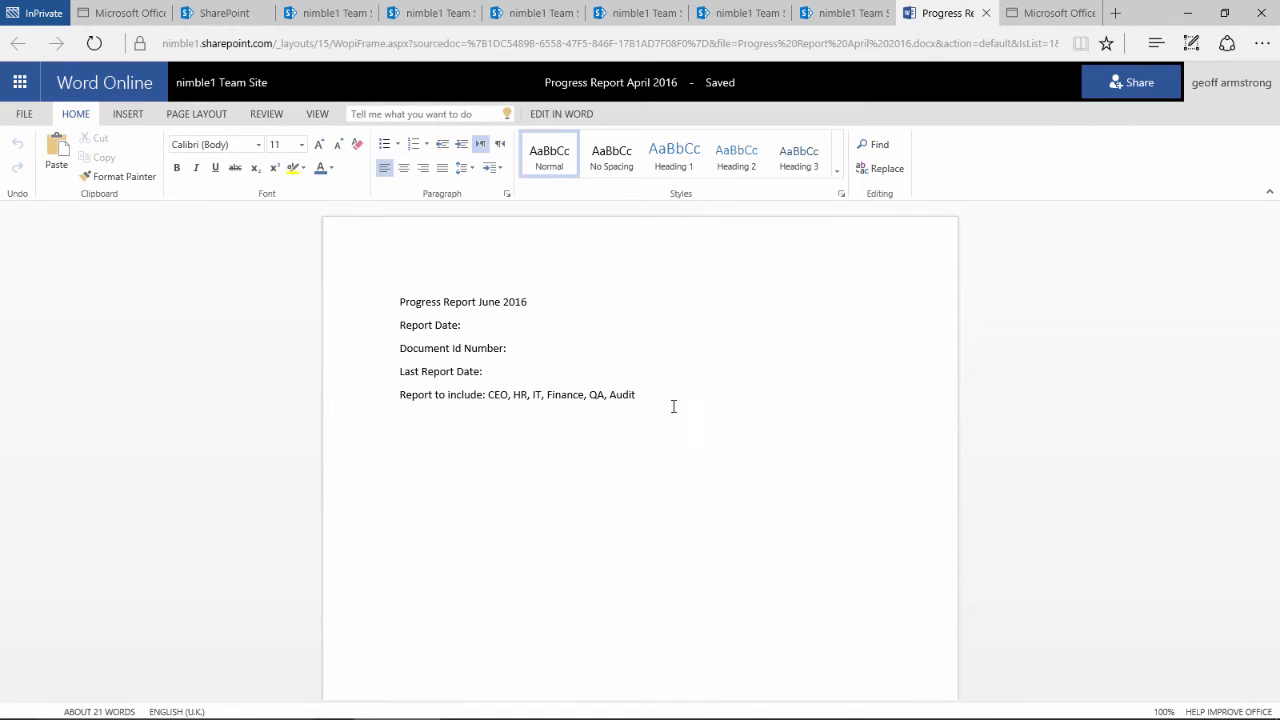
Append ', Project Group' after Audit on the Report to include line, then return to the nimble1 Team Site library.
{"action": "left_click", "coordinate": [667, 398]}
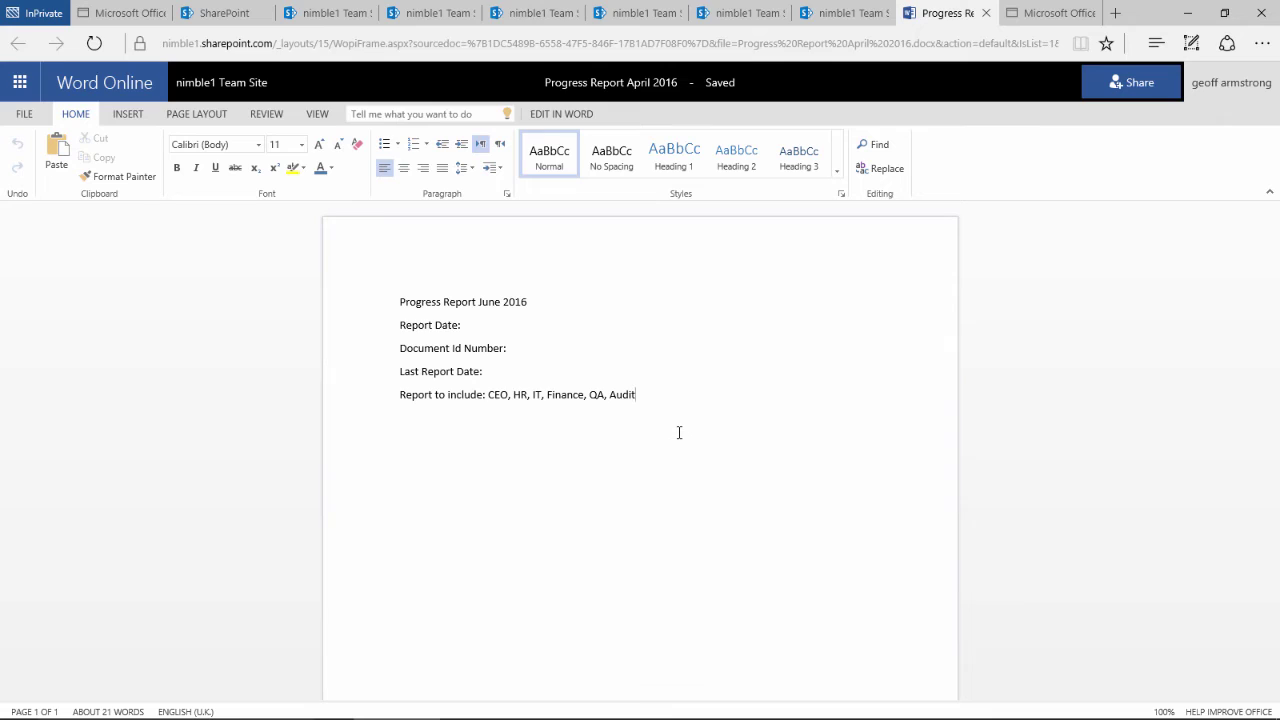
{"action": "type", "text": ", P"}
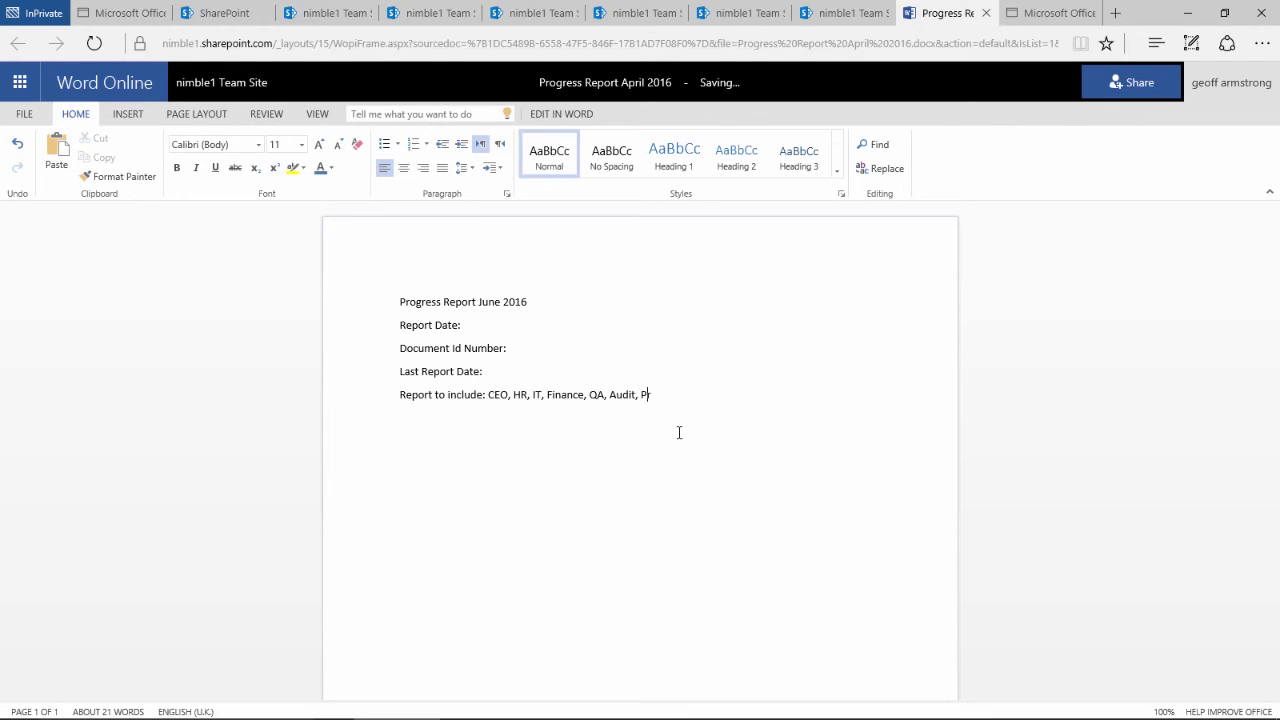
{"action": "type", "text": "roject Group"}
{"action": "left_click", "coordinate": [217, 86]}
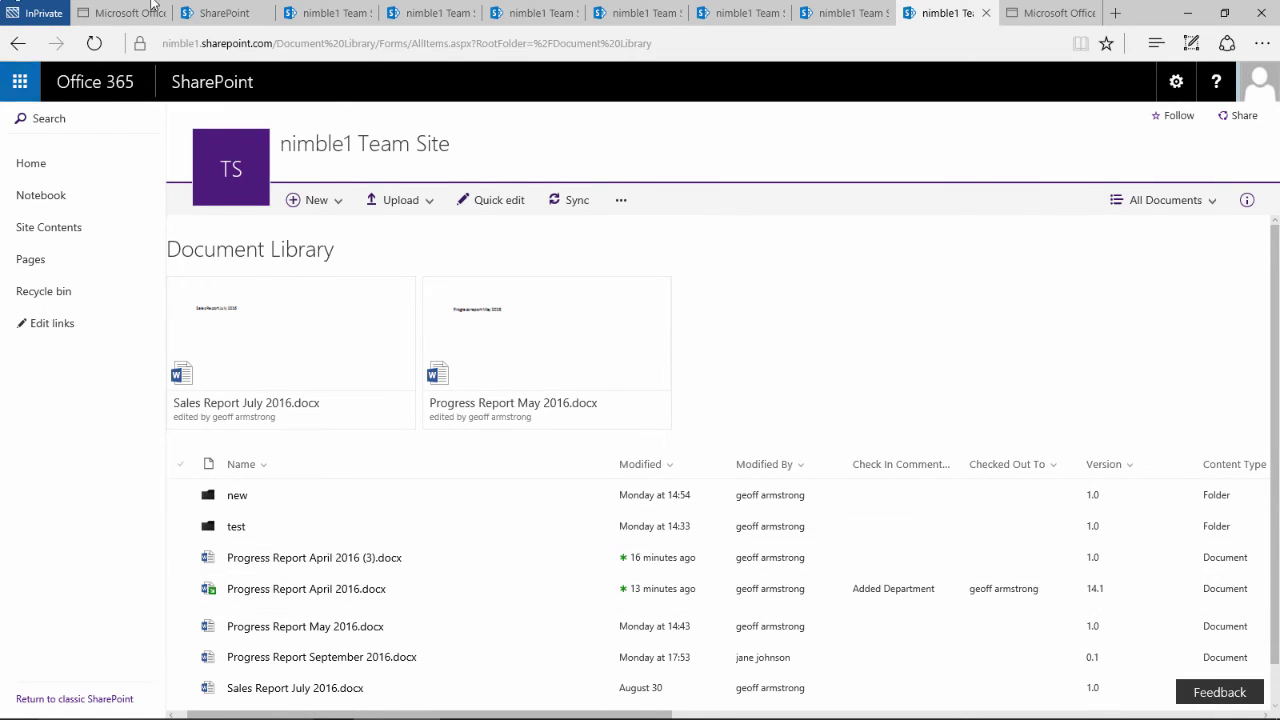
Reload the document library with F5 and scroll down to the April 2016 report.
{"action": "key", "text": "F5"}
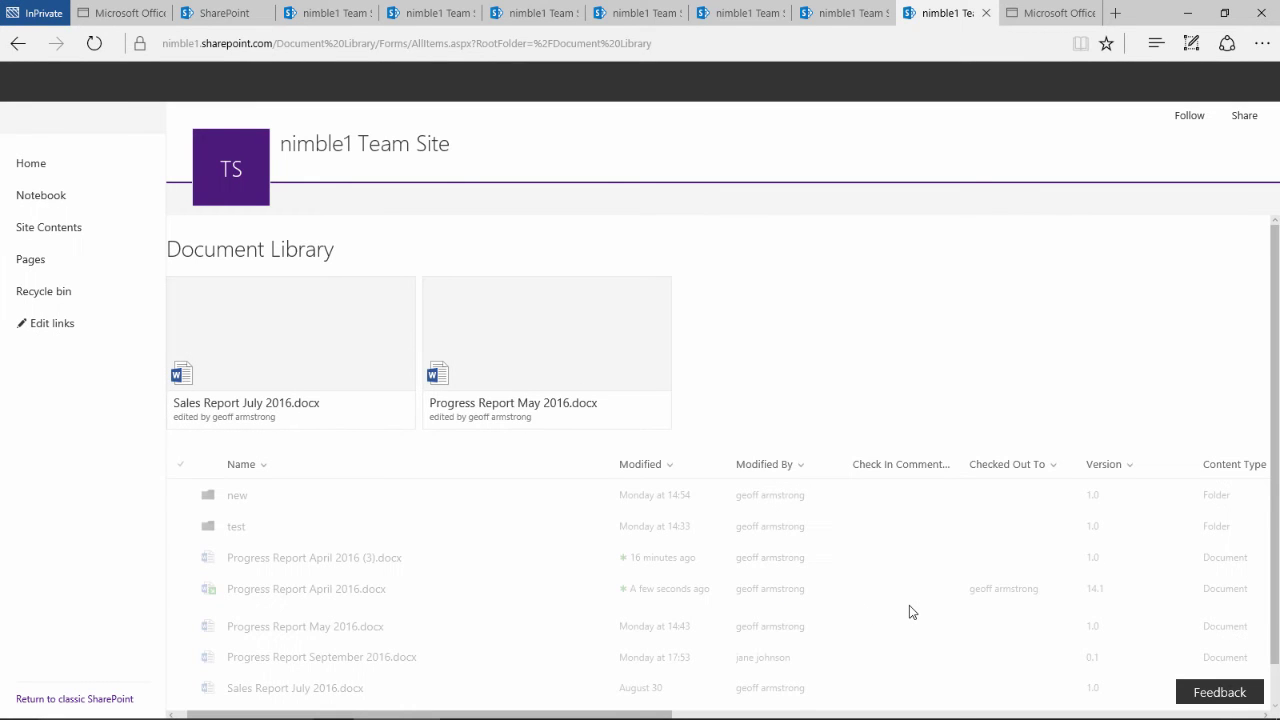
{"action": "scroll", "coordinate": [1120, 597], "scroll_direction": "down", "scroll_amount": 1}
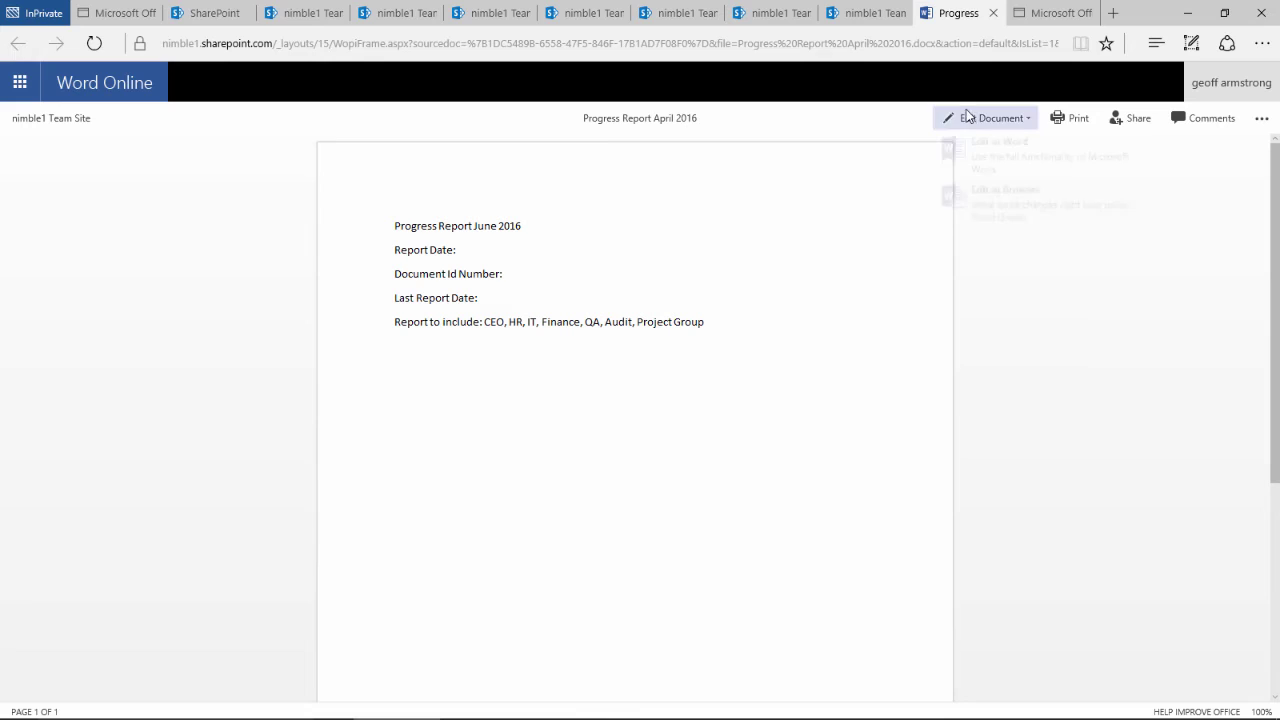
Append ', End Users' after Project Group in the browser editor, then return to the team site library.
{"action": "left_click", "coordinate": [997, 208]}
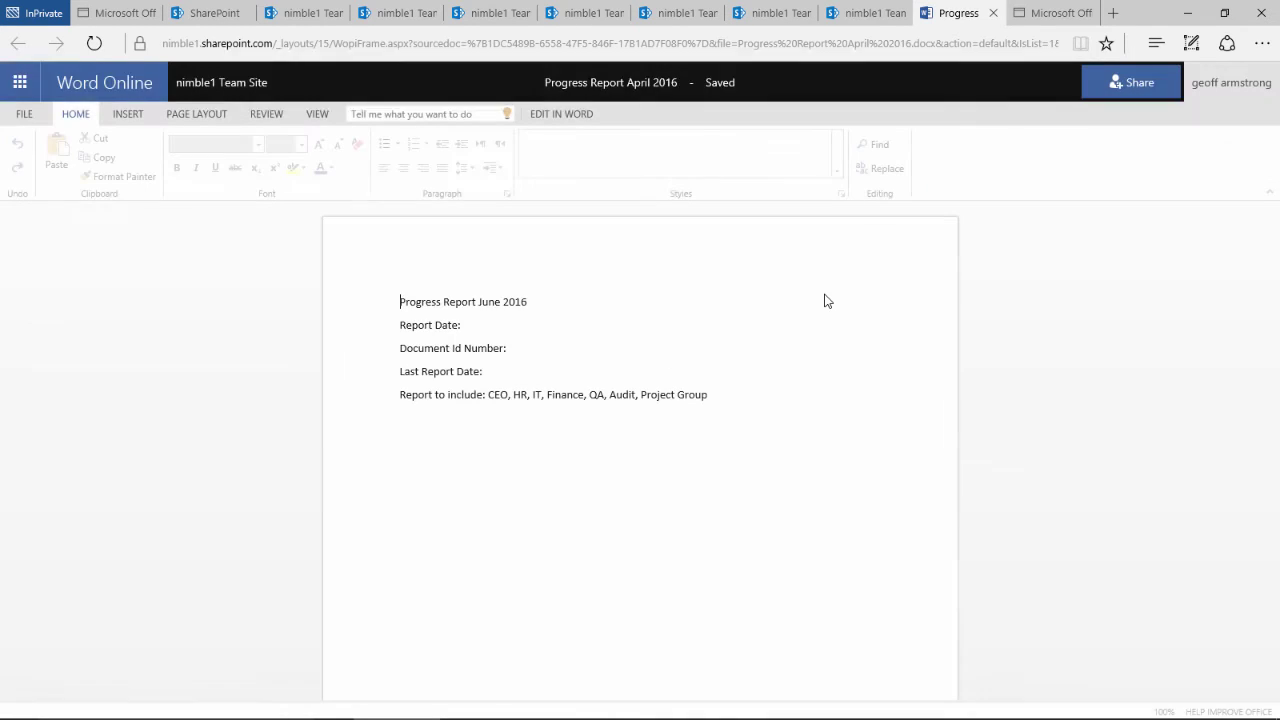
{"action": "left_click", "coordinate": [720, 396]}
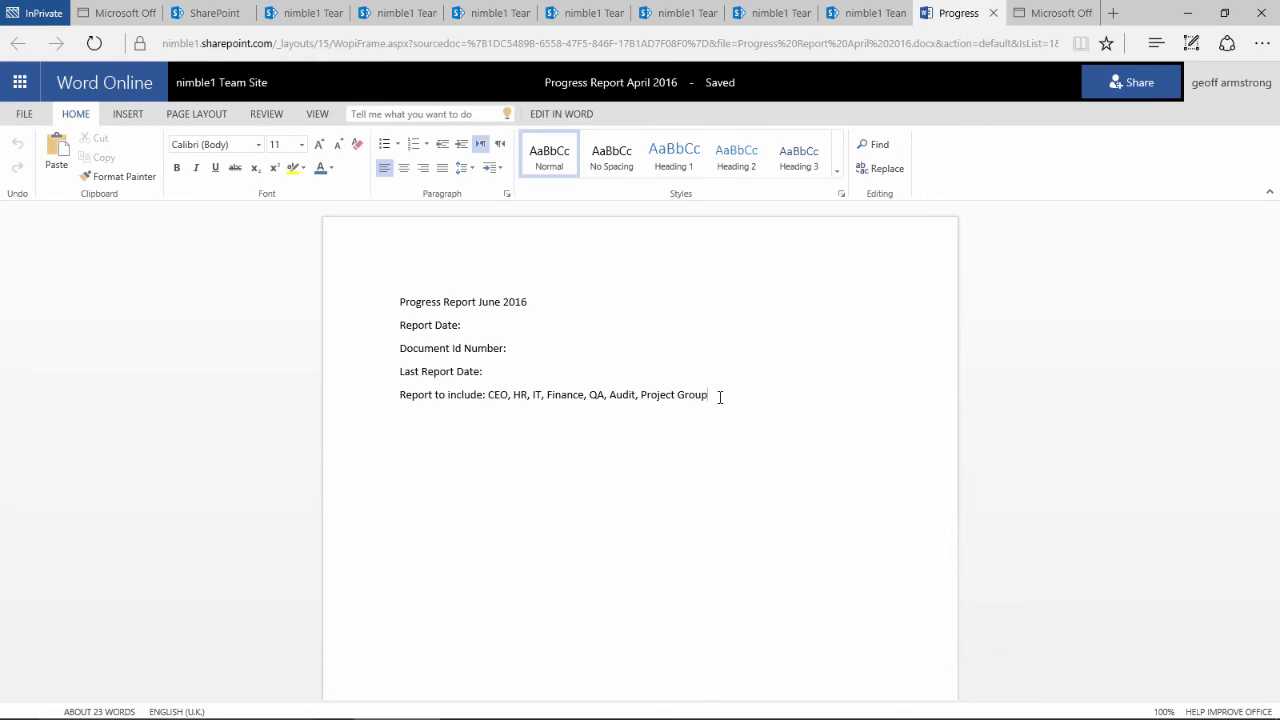
{"action": "type", "text": ", End Users"}
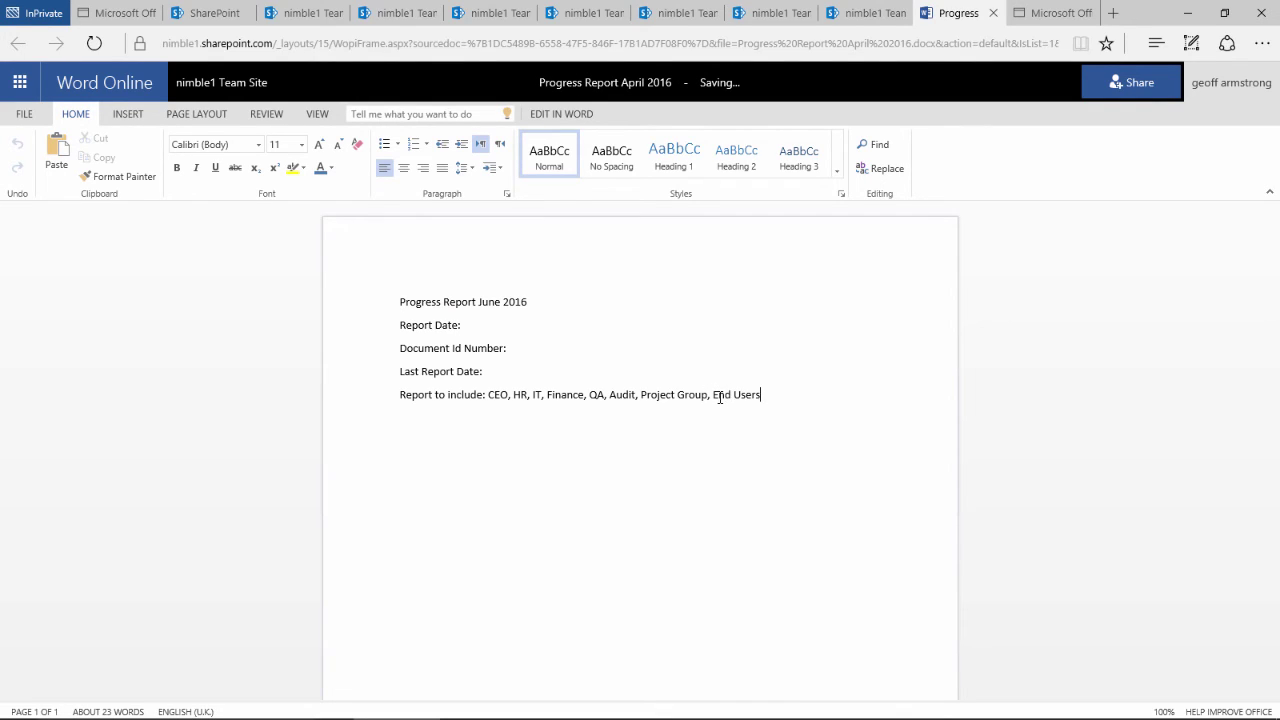
{"action": "left_click", "coordinate": [230, 84]}
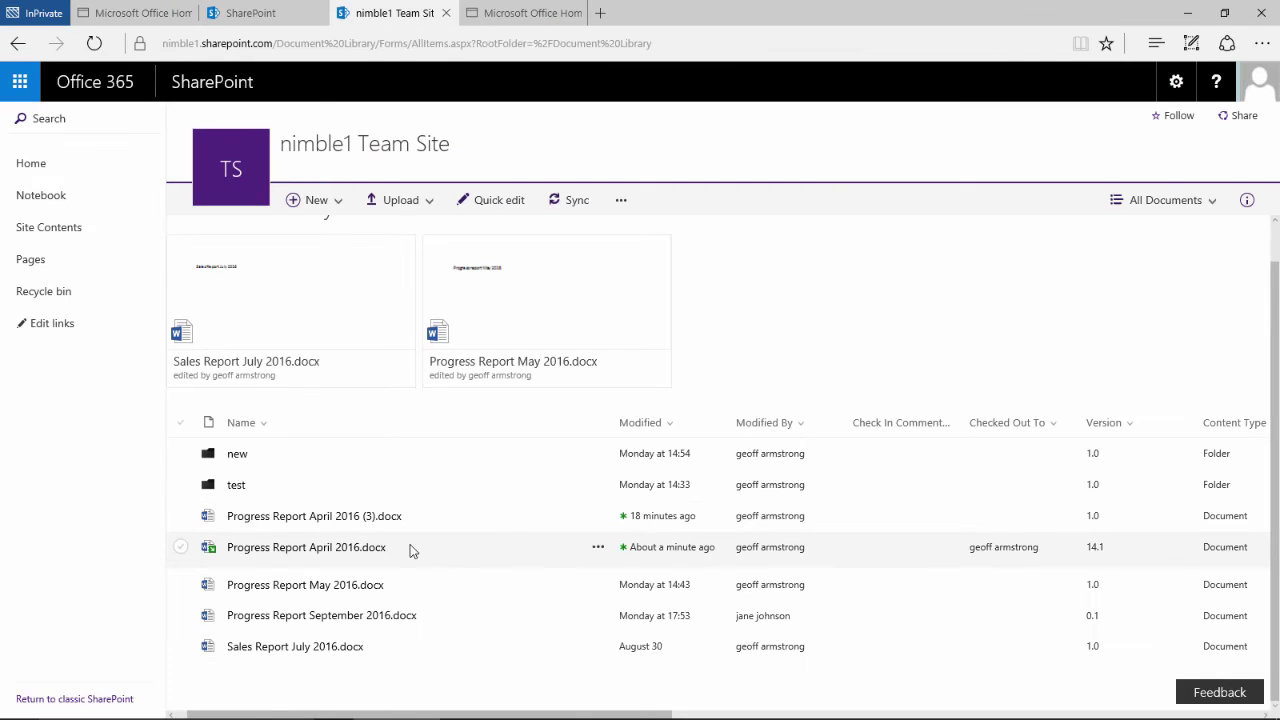
Check in the April 2016 report with check-out retained, entering the comment 'added End Users'.
{"action": "left_click", "coordinate": [598, 549]}
{"action": "mouse_move", "coordinate": [675, 675]}
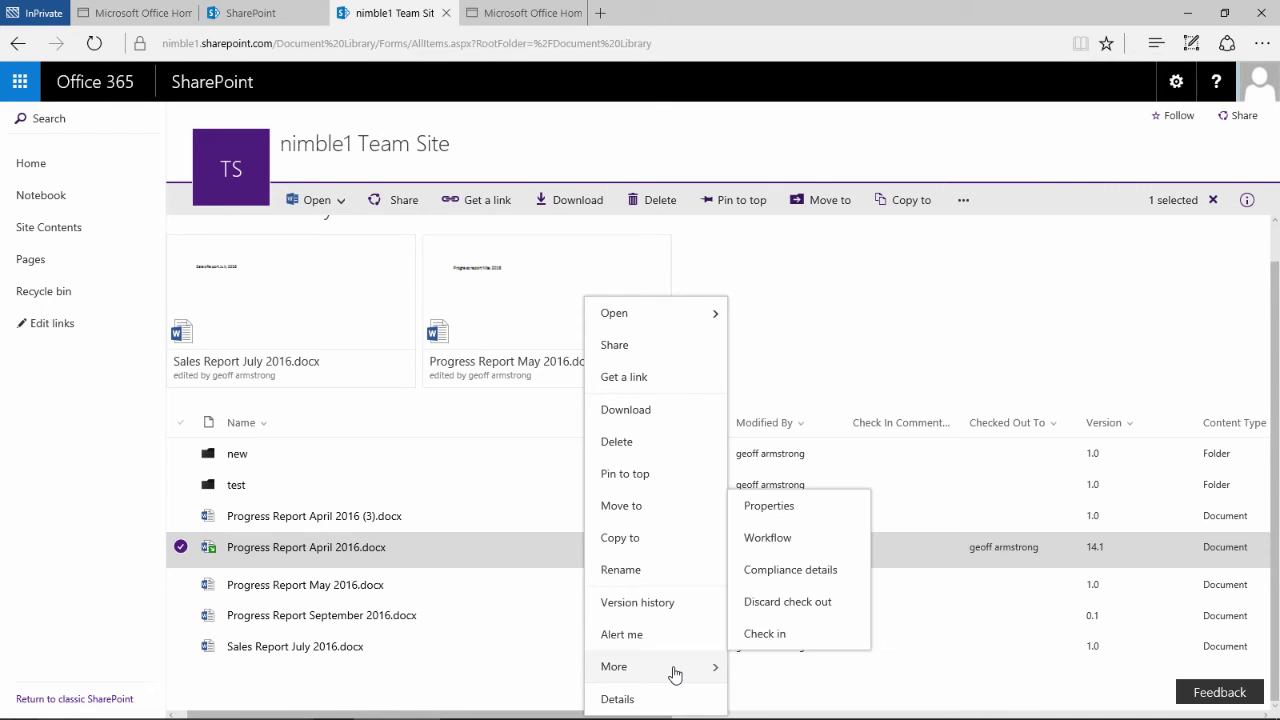
{"action": "left_click", "coordinate": [765, 634]}
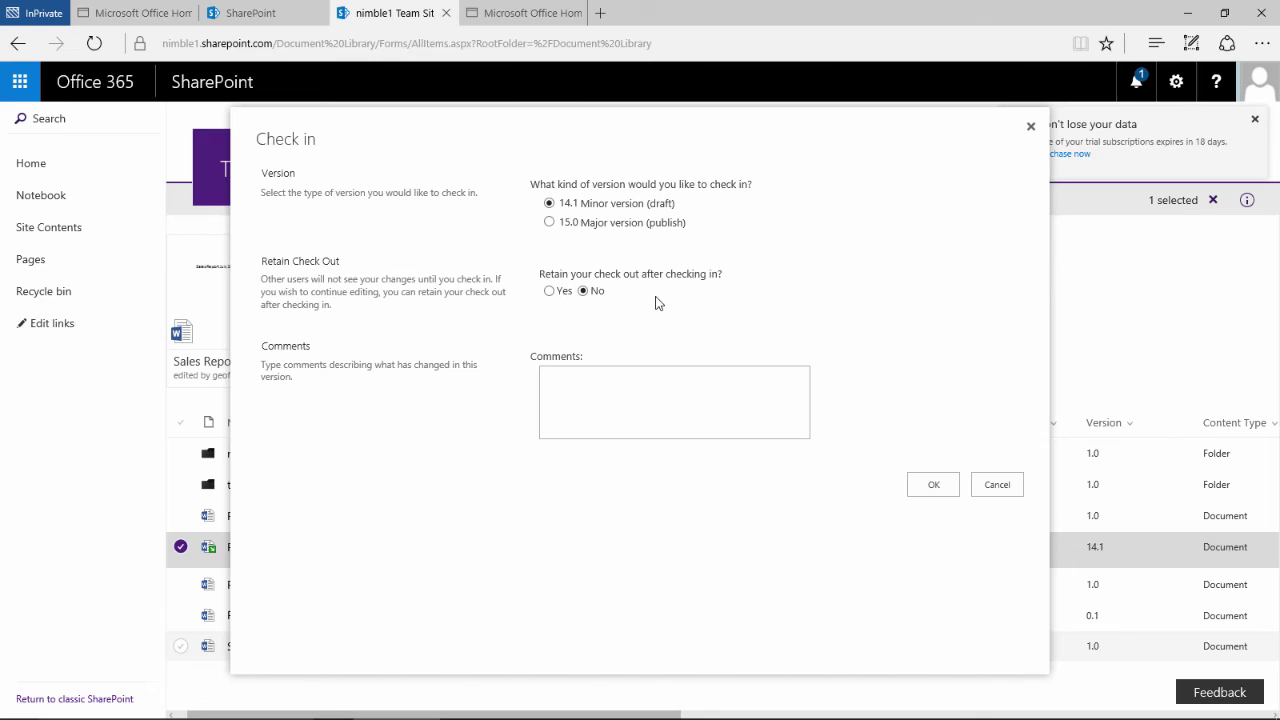
{"action": "left_click", "coordinate": [548, 291]}
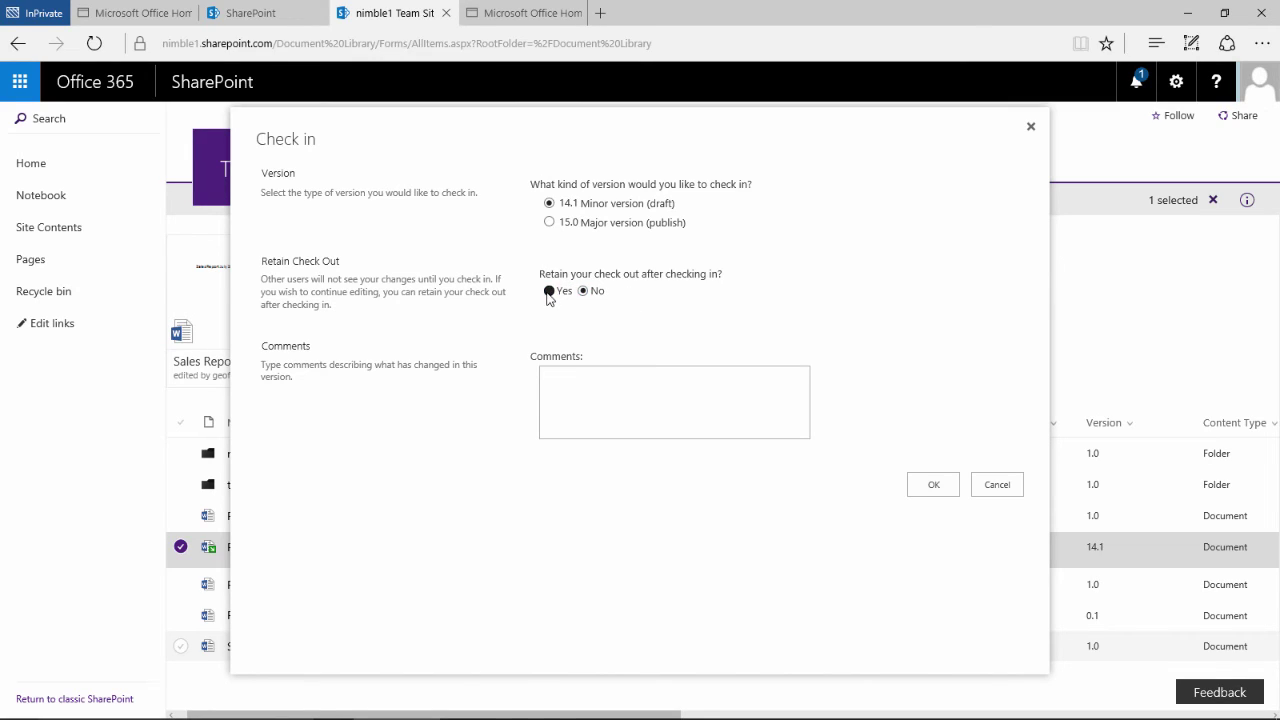
{"action": "left_click", "coordinate": [593, 396]}
{"action": "type", "text": "added End Users"}
{"action": "left_click", "coordinate": [918, 485]}
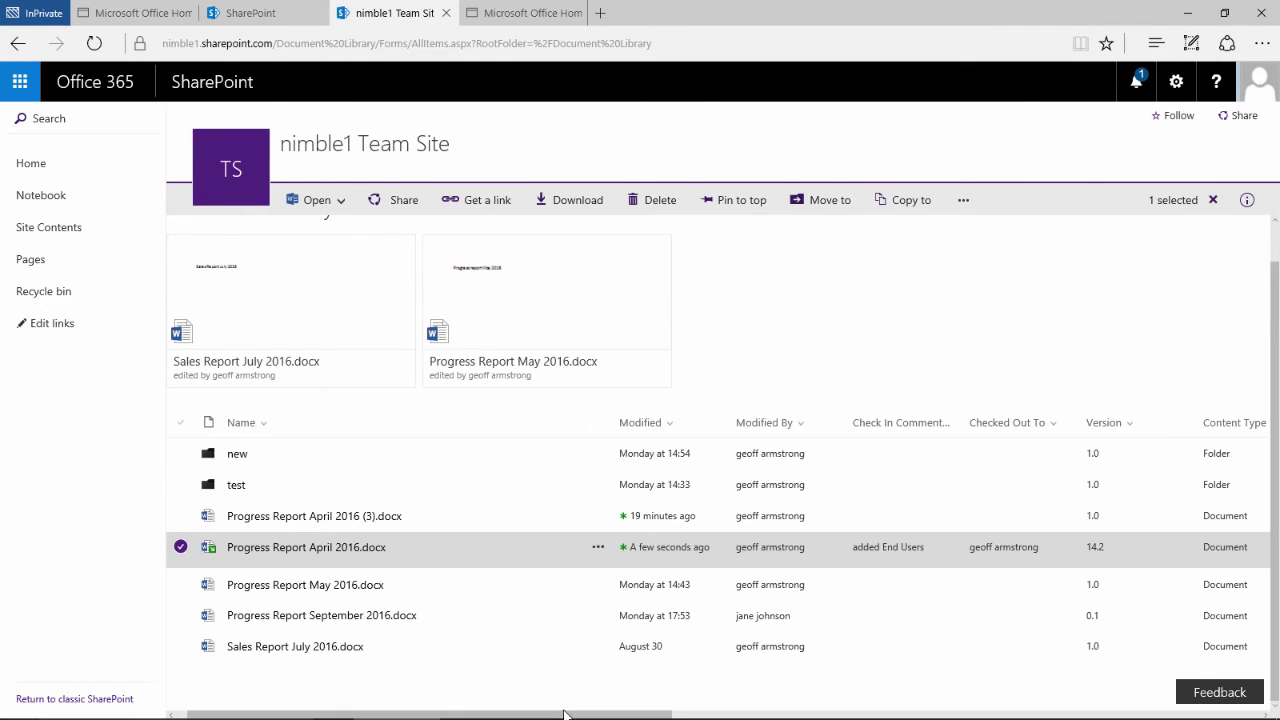
{"action": "left_click_drag", "start_coordinate": [563, 714], "coordinate": [1177, 691]}
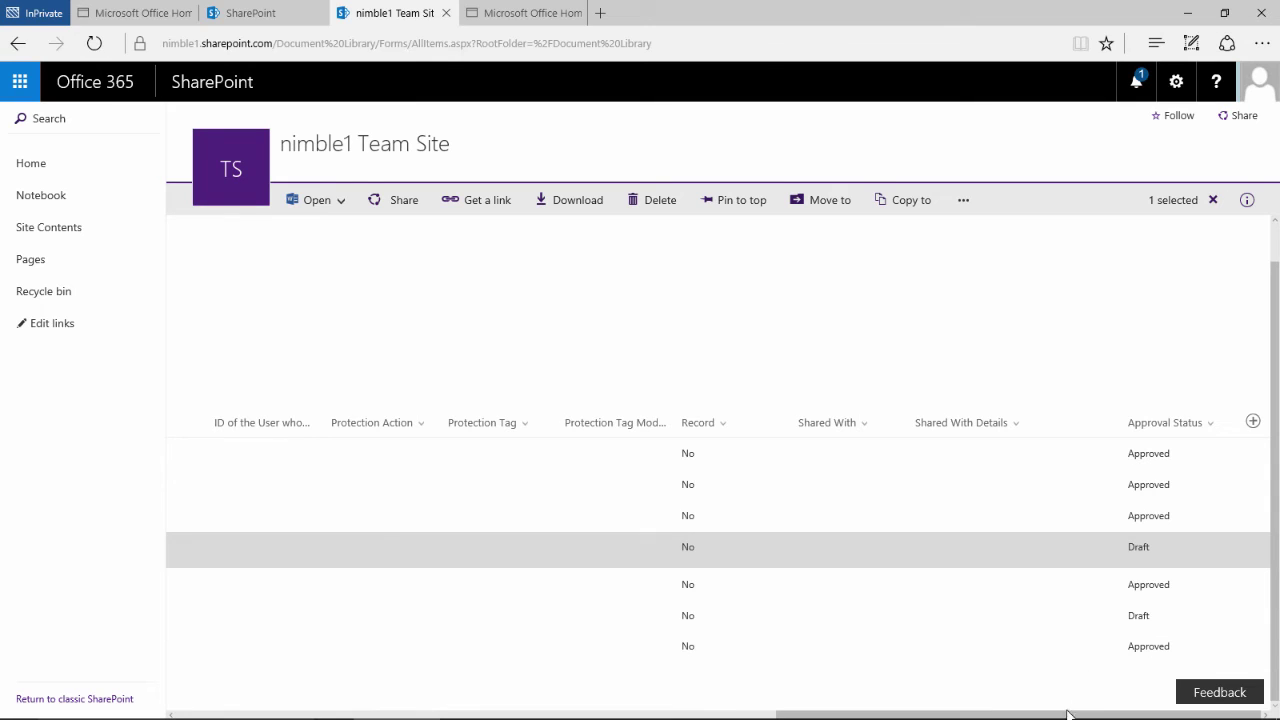
{"action": "left_click_drag", "start_coordinate": [1000, 715], "coordinate": [424, 715]}
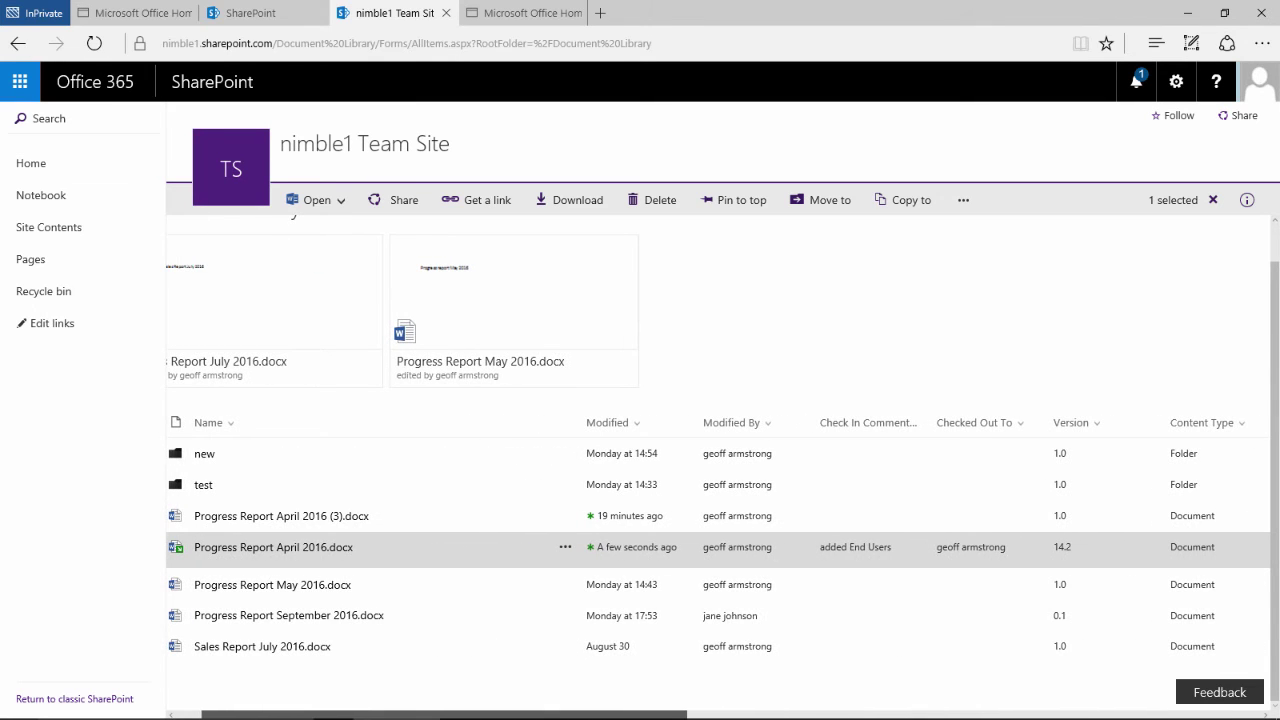
Discard the check-out of Progress Report April 2016.docx and confirm, reverting it to version 14.1.
{"action": "left_click", "coordinate": [563, 549]}
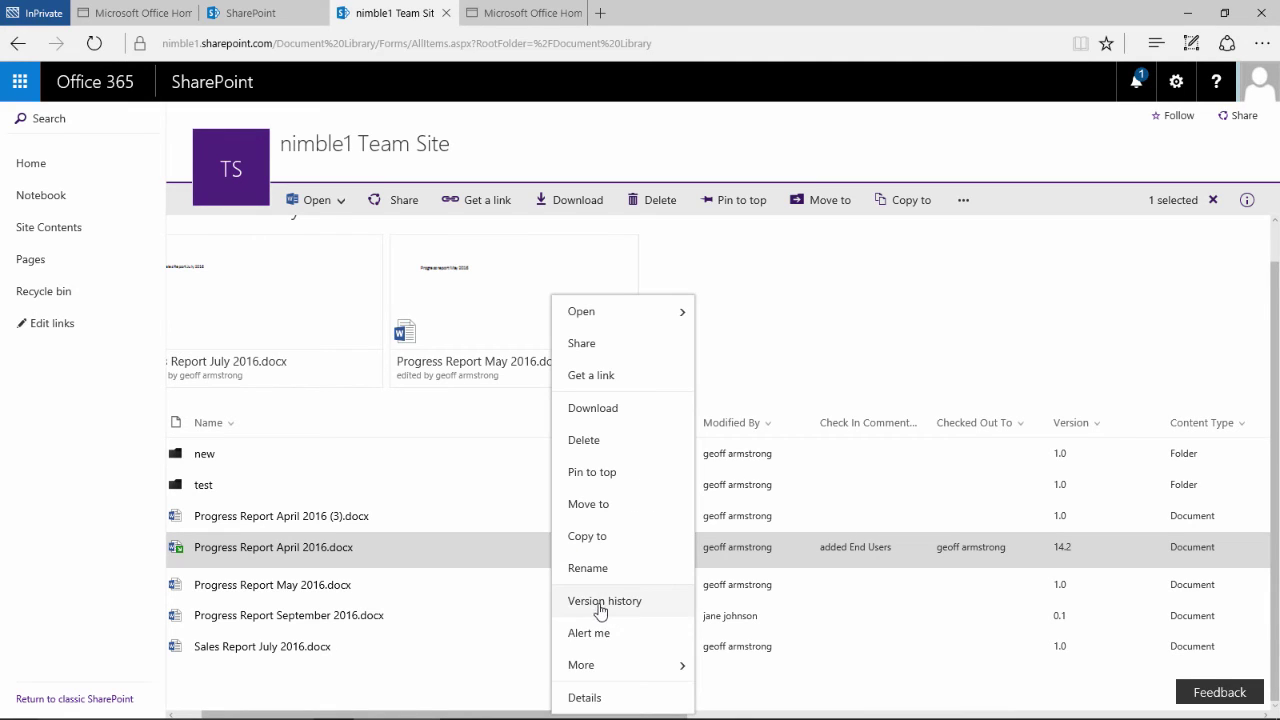
{"action": "mouse_move", "coordinate": [648, 665]}
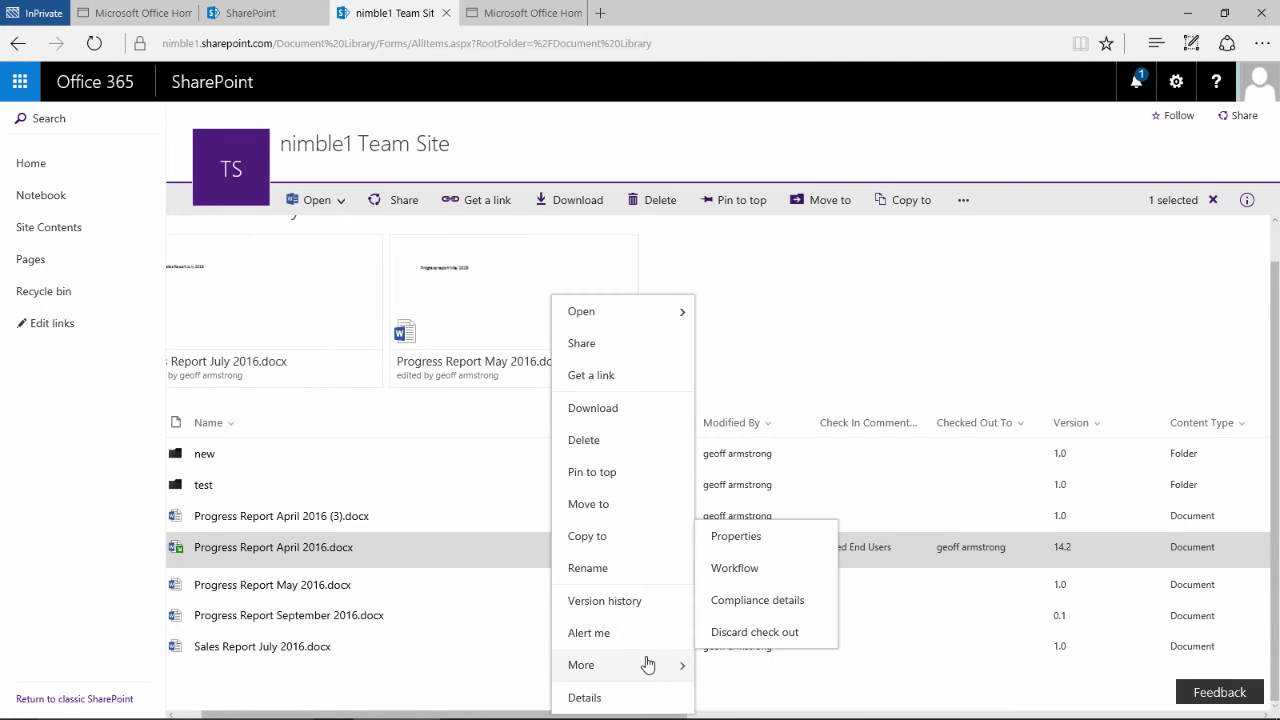
{"action": "left_click", "coordinate": [768, 637]}
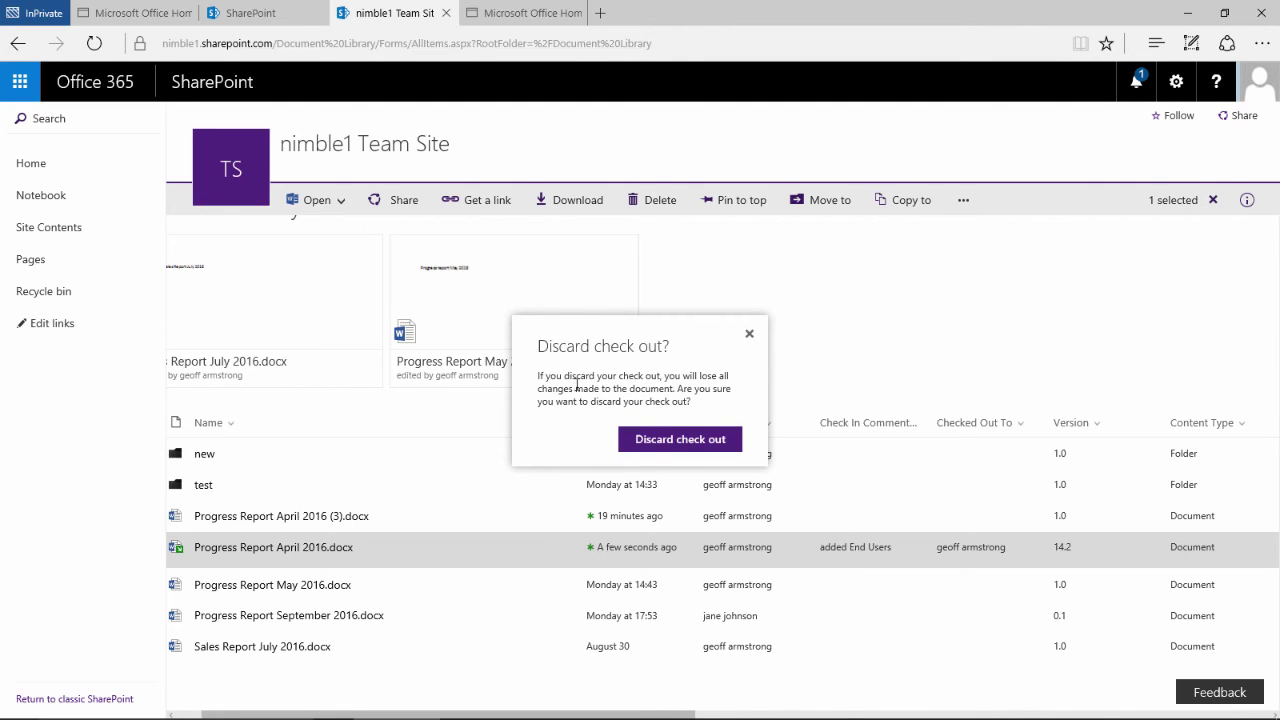
{"action": "left_click", "coordinate": [640, 443]}
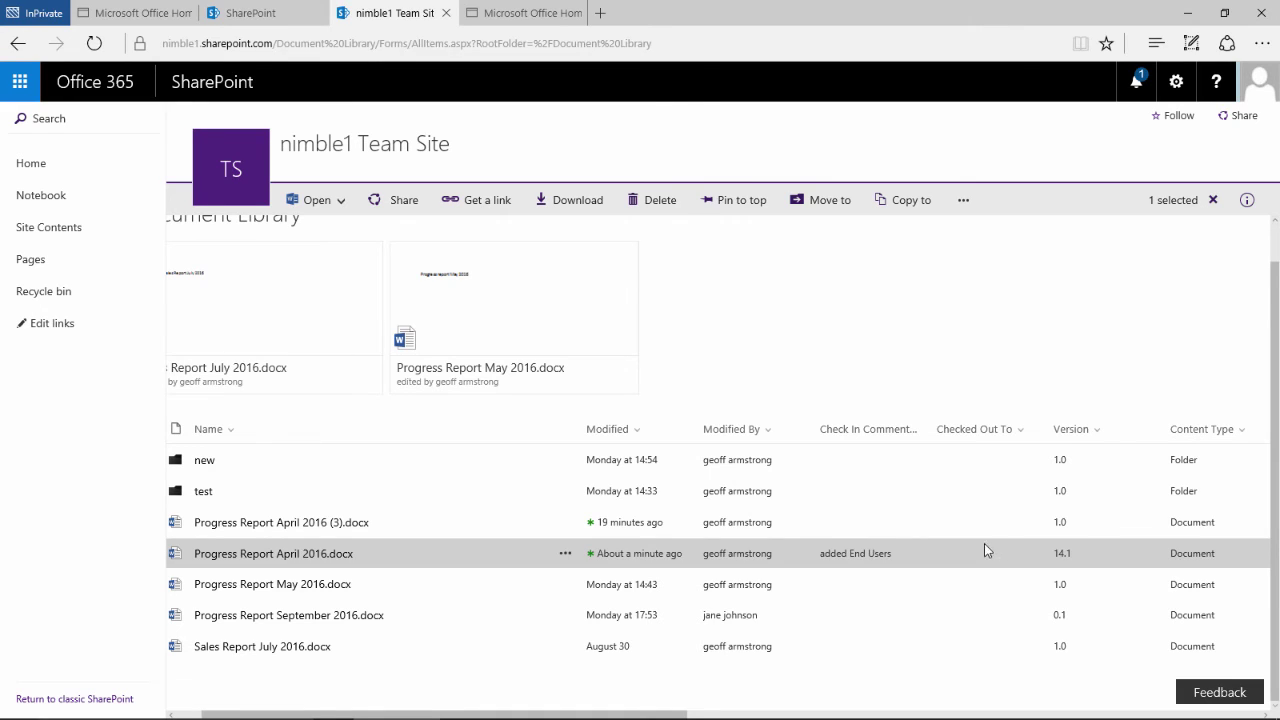
Publish the April 2016 report as a major version with the comment 'Publish Group Changes'.
{"action": "left_click", "coordinate": [566, 555]}
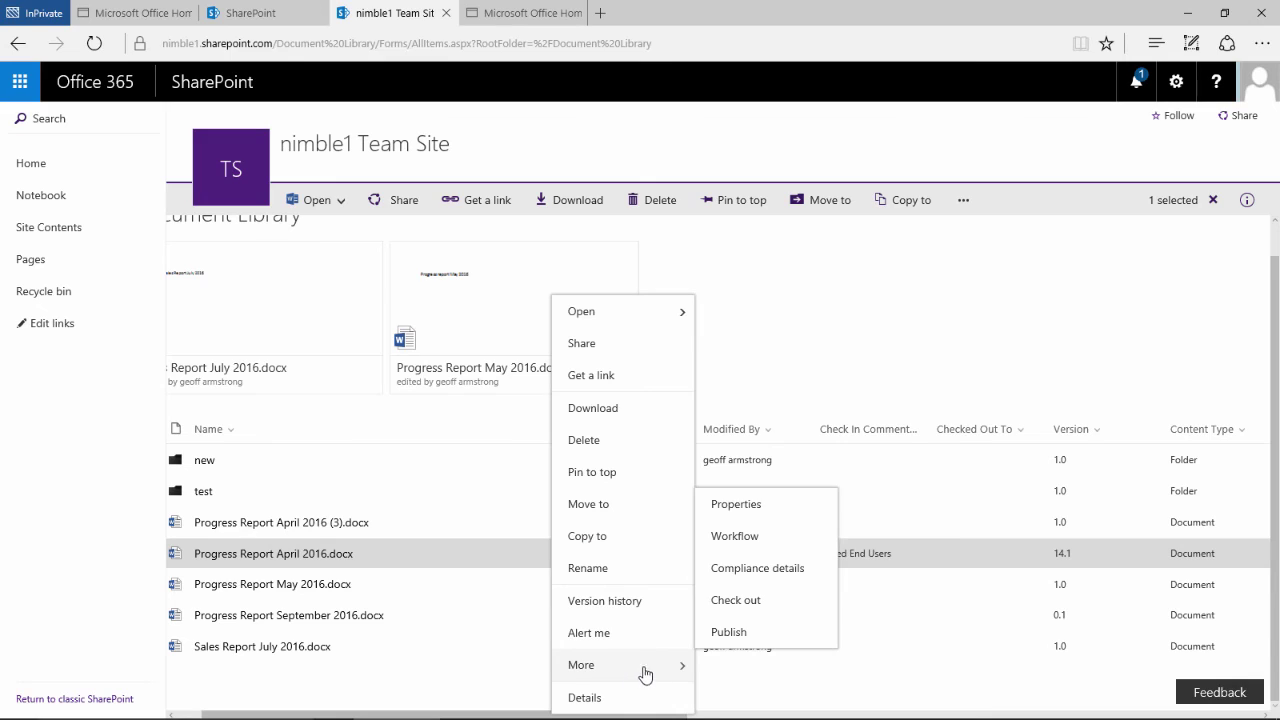
{"action": "left_click", "coordinate": [729, 632]}
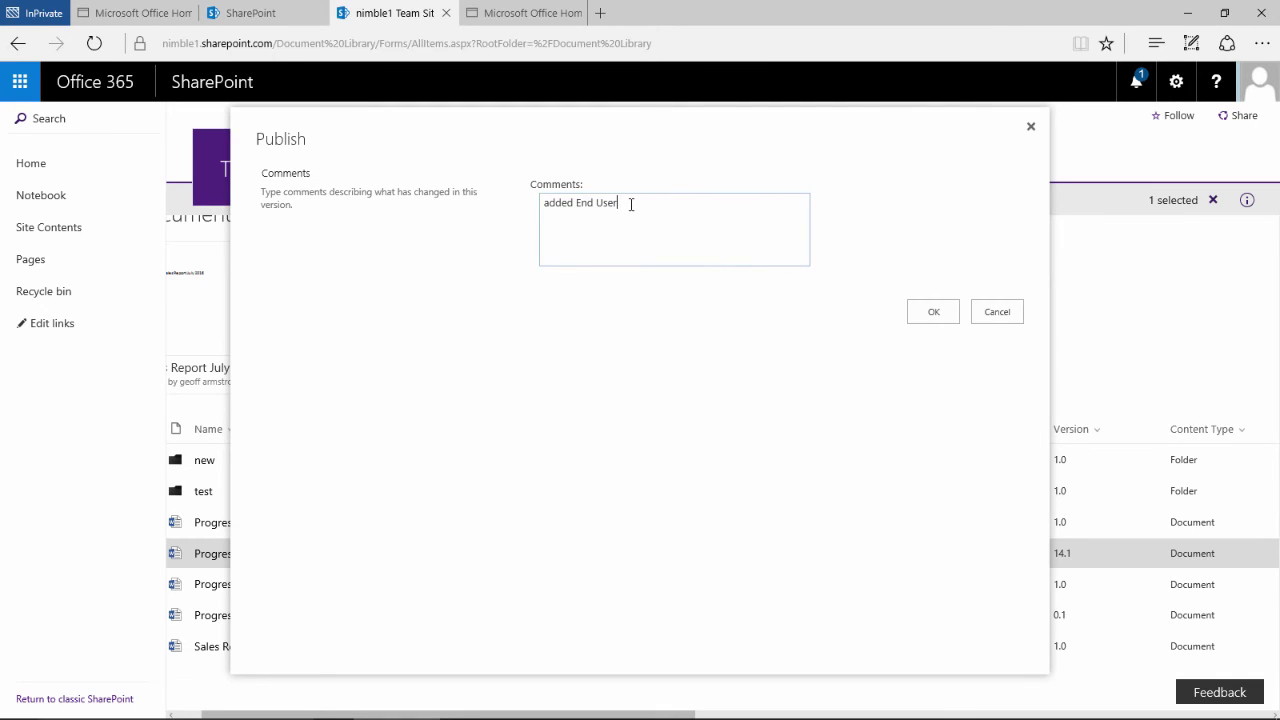
{"action": "key", "text": "BackSpace"}
{"action": "key", "text": "BackSpace"}
{"action": "key", "text": "BackSpace"}
{"action": "key", "text": "BackSpace"}
{"action": "key", "text": "BackSpace"}
{"action": "key", "text": "BackSpace"}
{"action": "key", "text": "BackSpace"}
{"action": "key", "text": "BackSpace"}
{"action": "key", "text": "BackSpace"}
{"action": "key", "text": "BackSpace"}
{"action": "key", "text": "BackSpace"}
{"action": "left_click", "coordinate": [935, 314]}
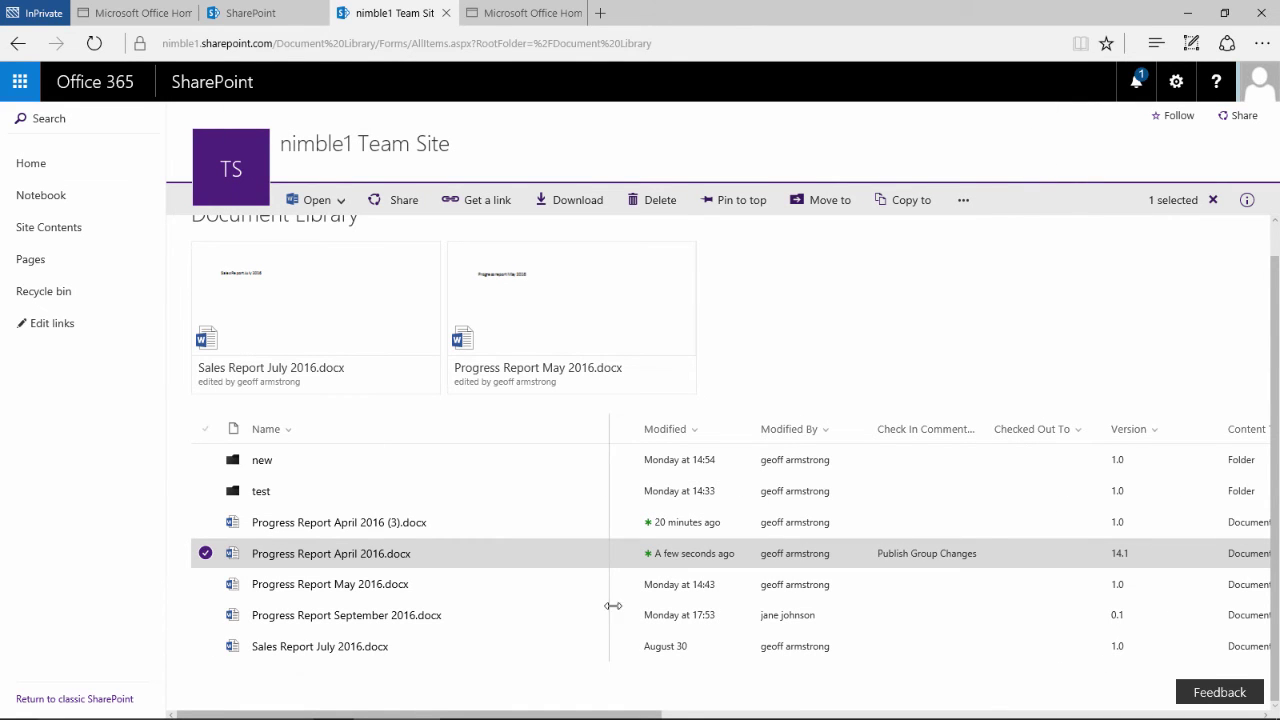
{"action": "mouse_move", "coordinate": [600, 714]}
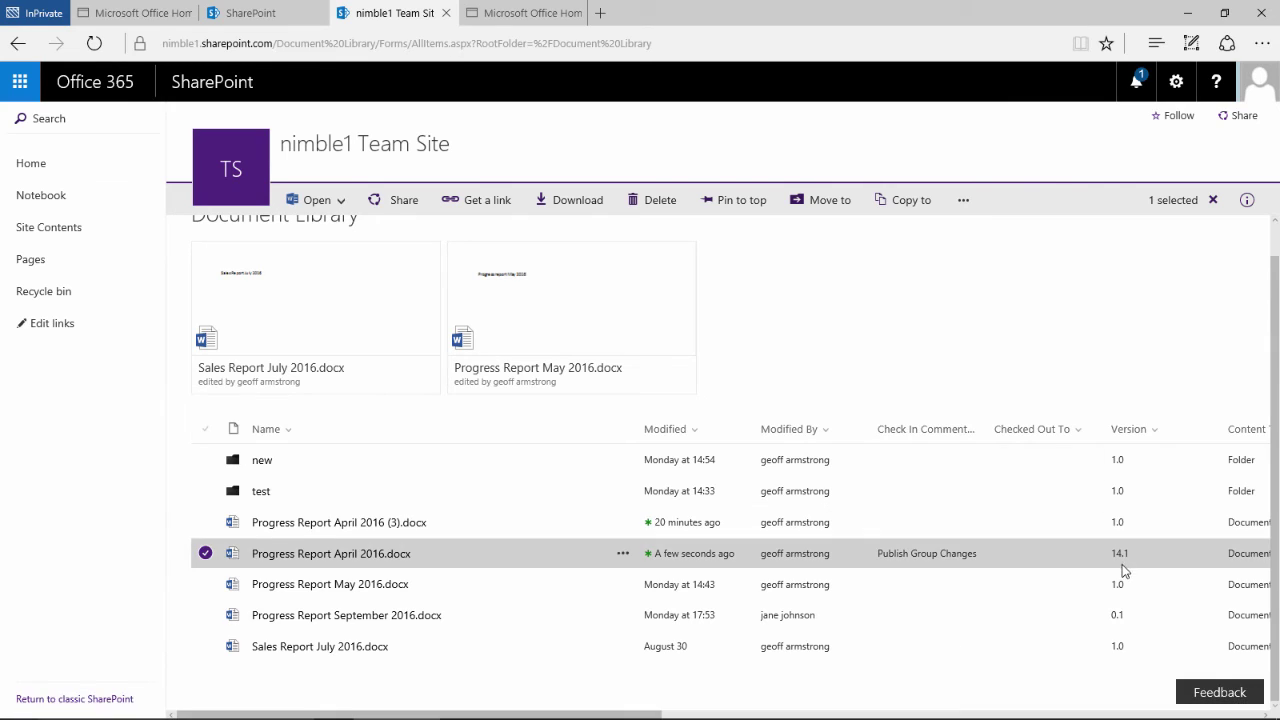
{"action": "left_click_drag", "start_coordinate": [622, 716], "coordinate": [1232, 712]}
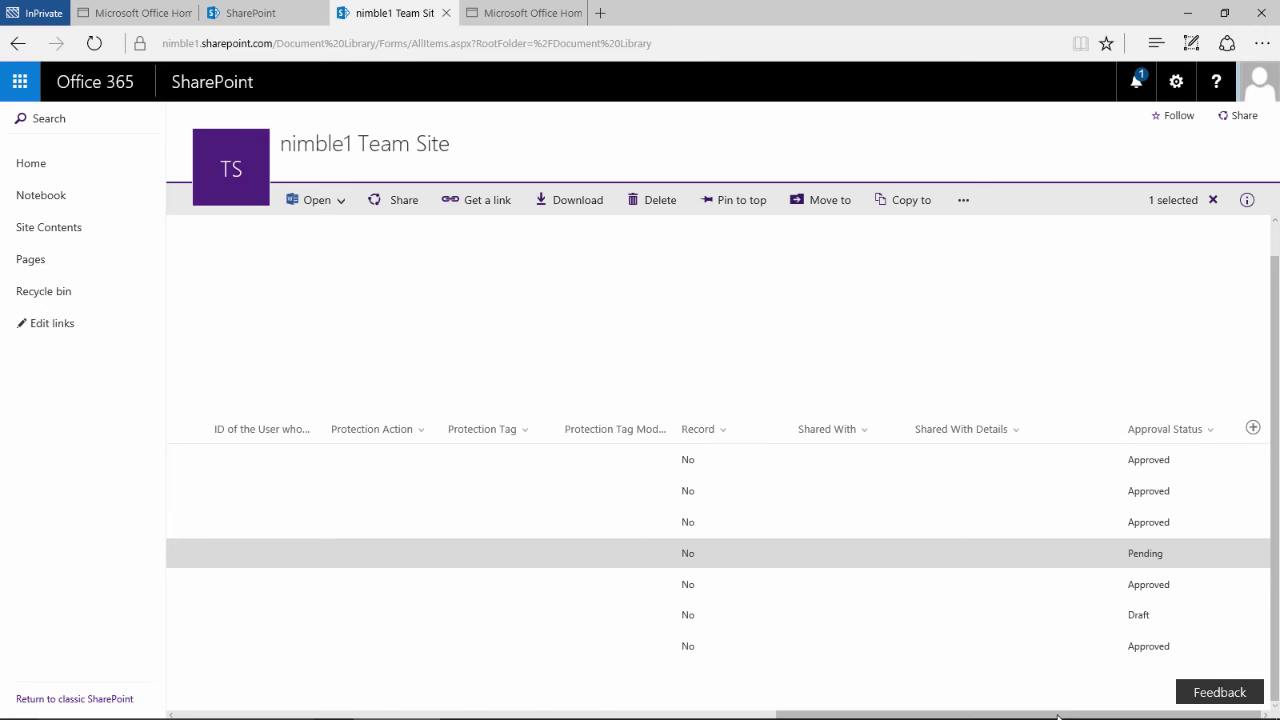
{"action": "left_click_drag", "start_coordinate": [1058, 716], "coordinate": [590, 716]}
{"action": "scroll", "coordinate": [1105, 558], "scroll_direction": "left", "scroll_amount": 3}
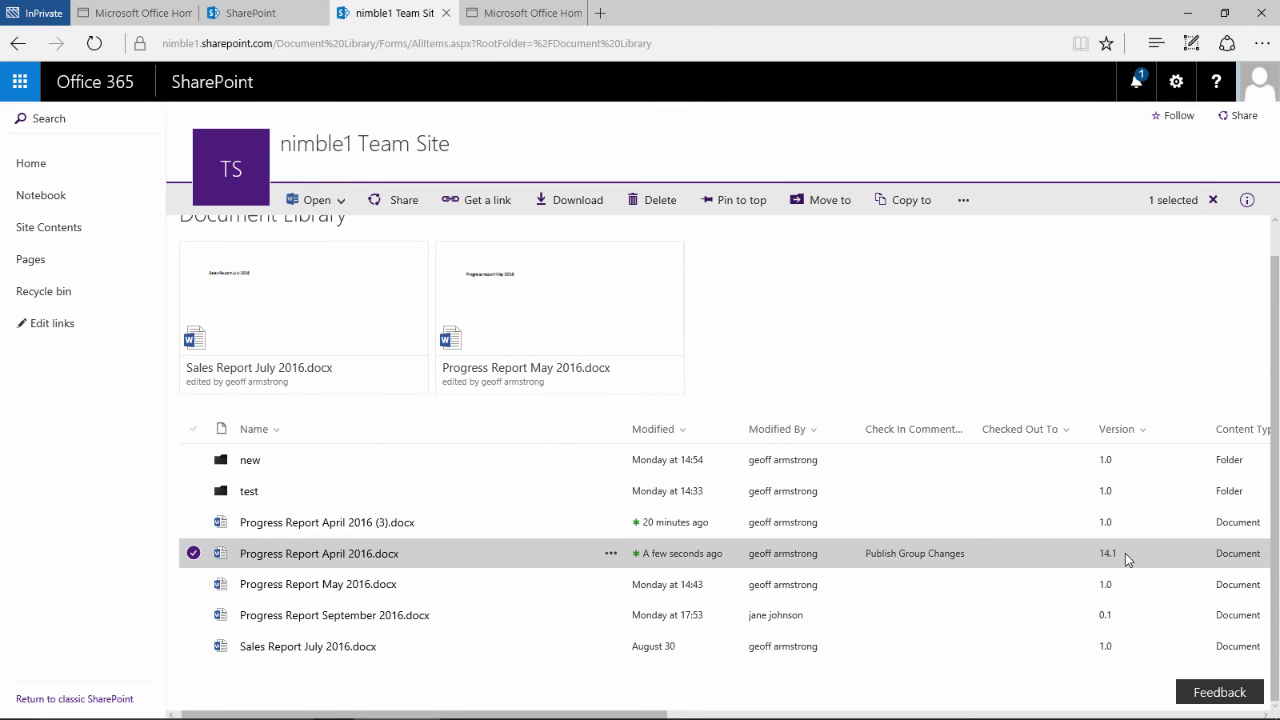
Open the Approve/reject dialog for Progress Report April 2016.docx from its More menu.
{"action": "left_click", "coordinate": [610, 557]}
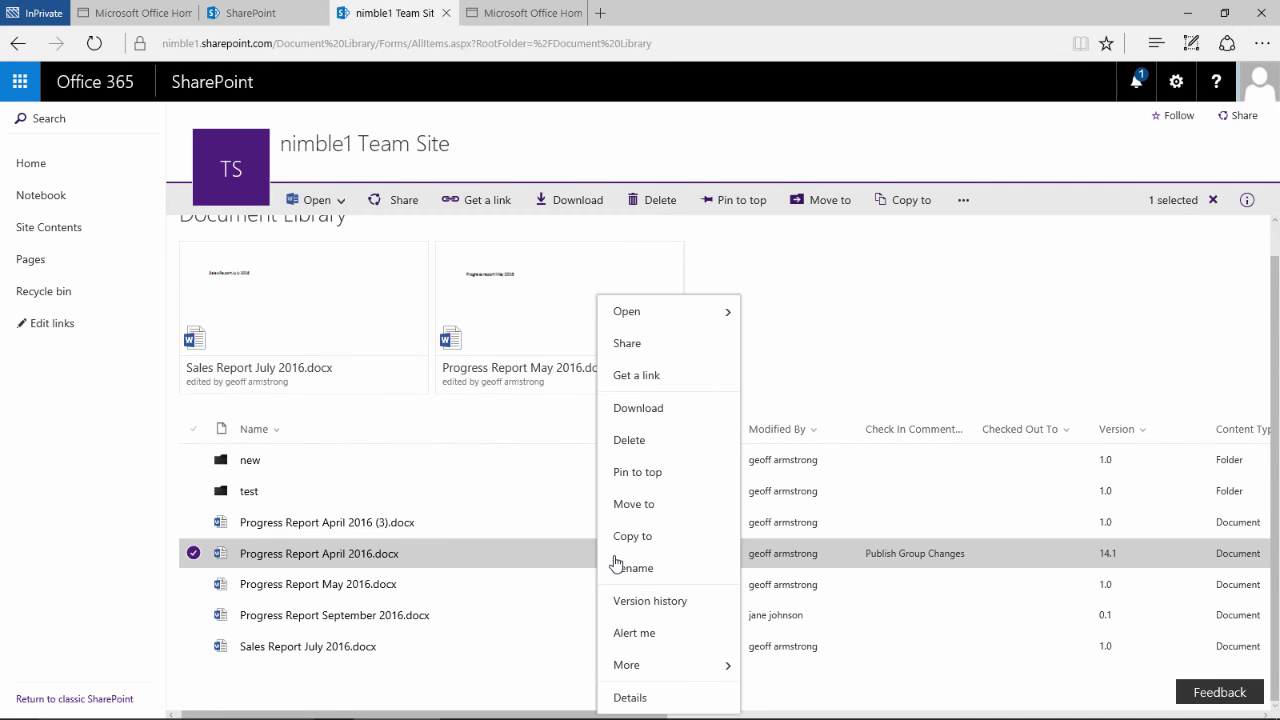
{"action": "mouse_move", "coordinate": [688, 675]}
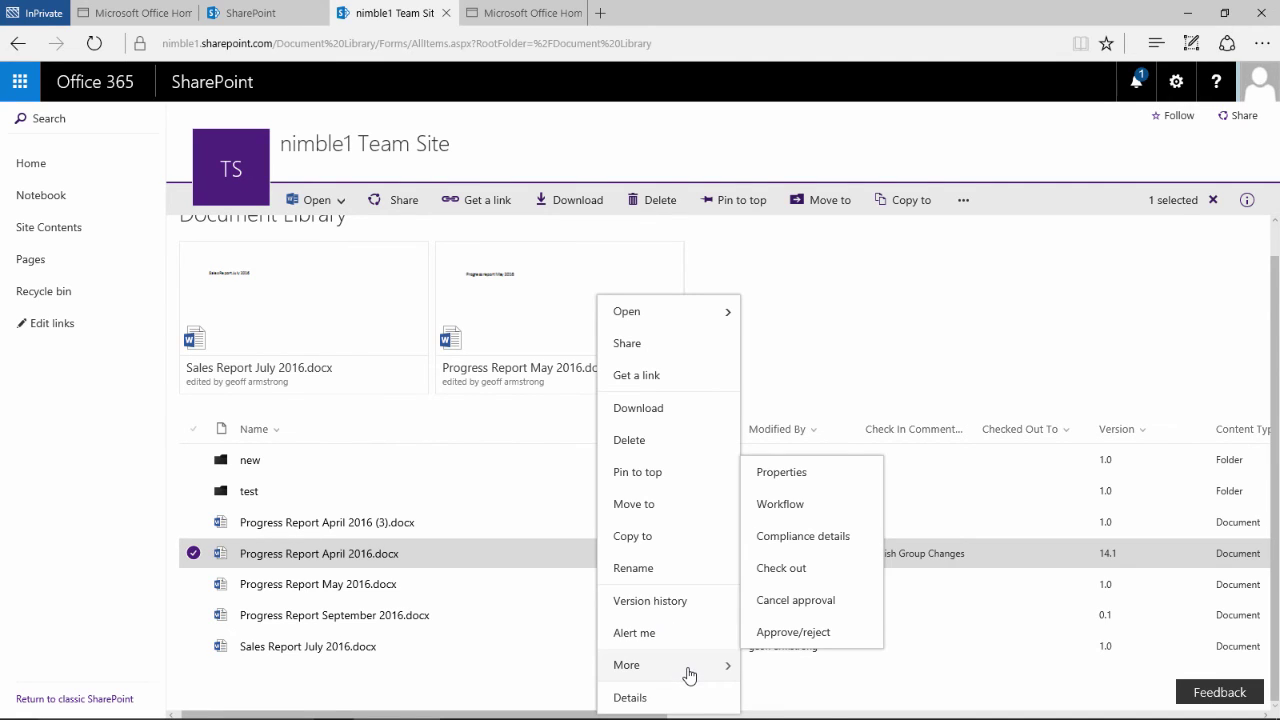
{"action": "left_click", "coordinate": [792, 632]}
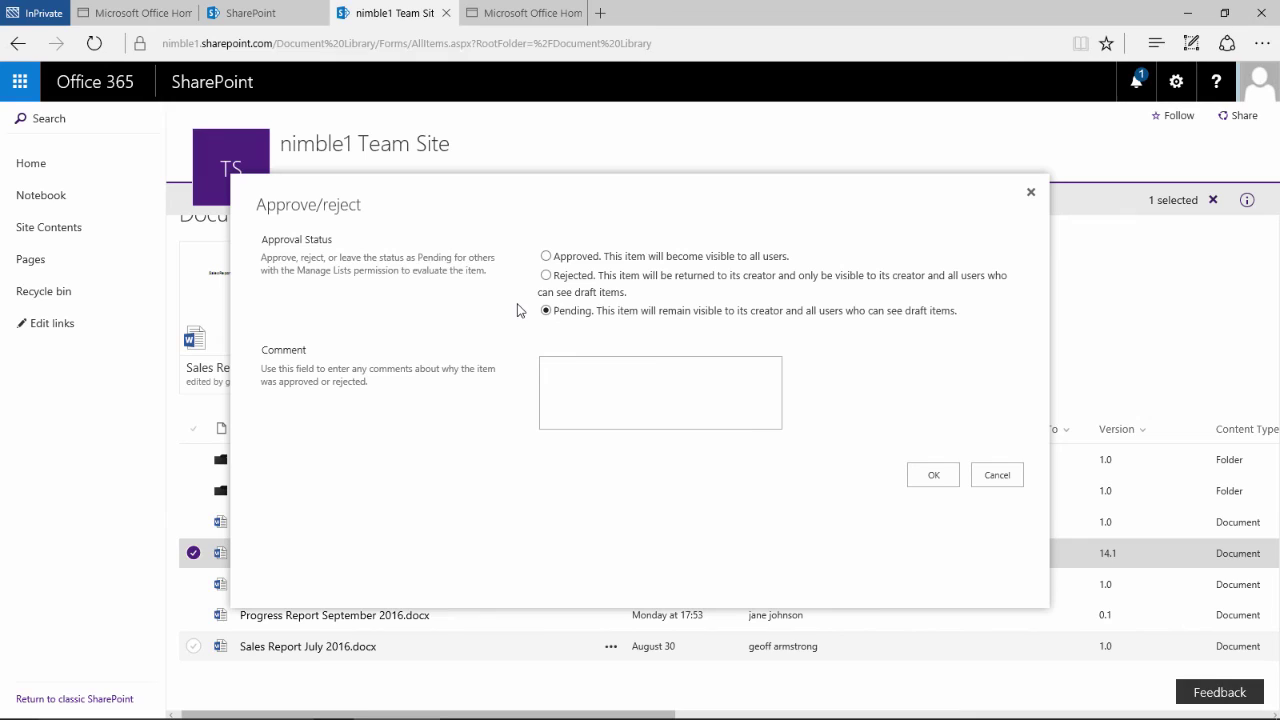
Mark the report Approved with the comment 'Approve Group Changes', making it version 15.0.
{"action": "left_click", "coordinate": [546, 256]}
{"action": "left_click", "coordinate": [592, 376]}
{"action": "type", "text": "Approve Group Changes"}
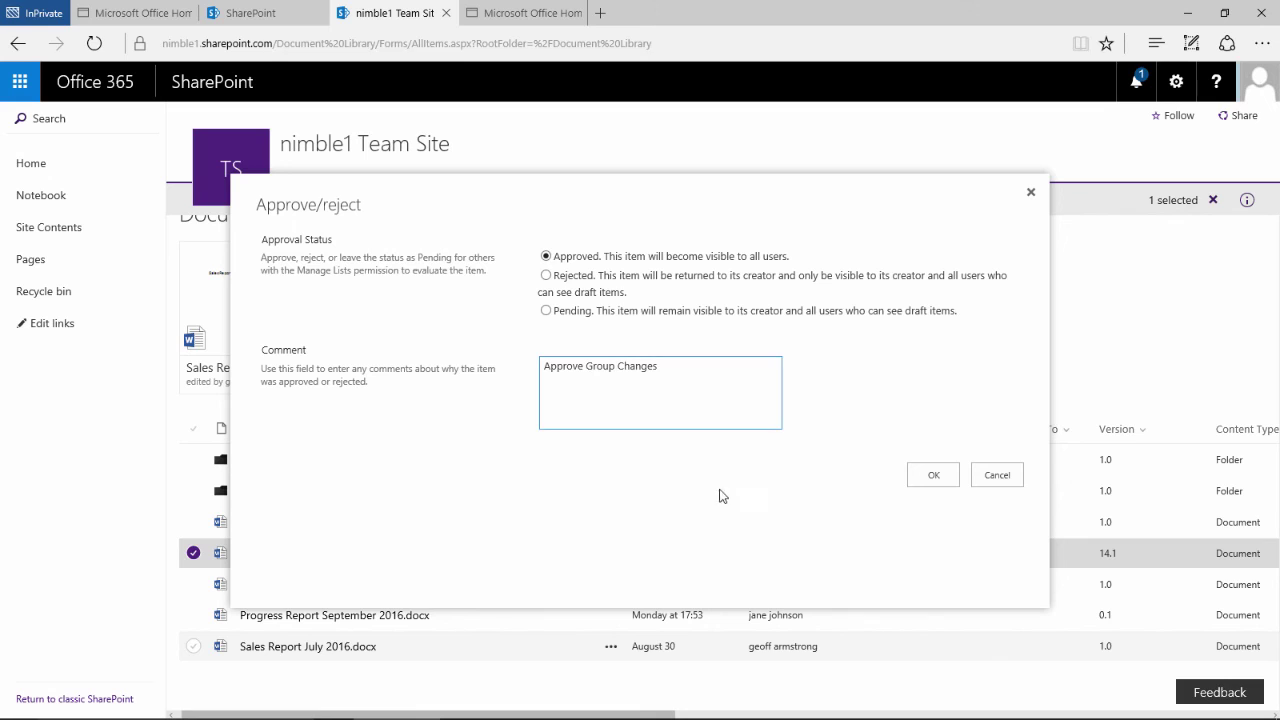
{"action": "left_click", "coordinate": [929, 474]}
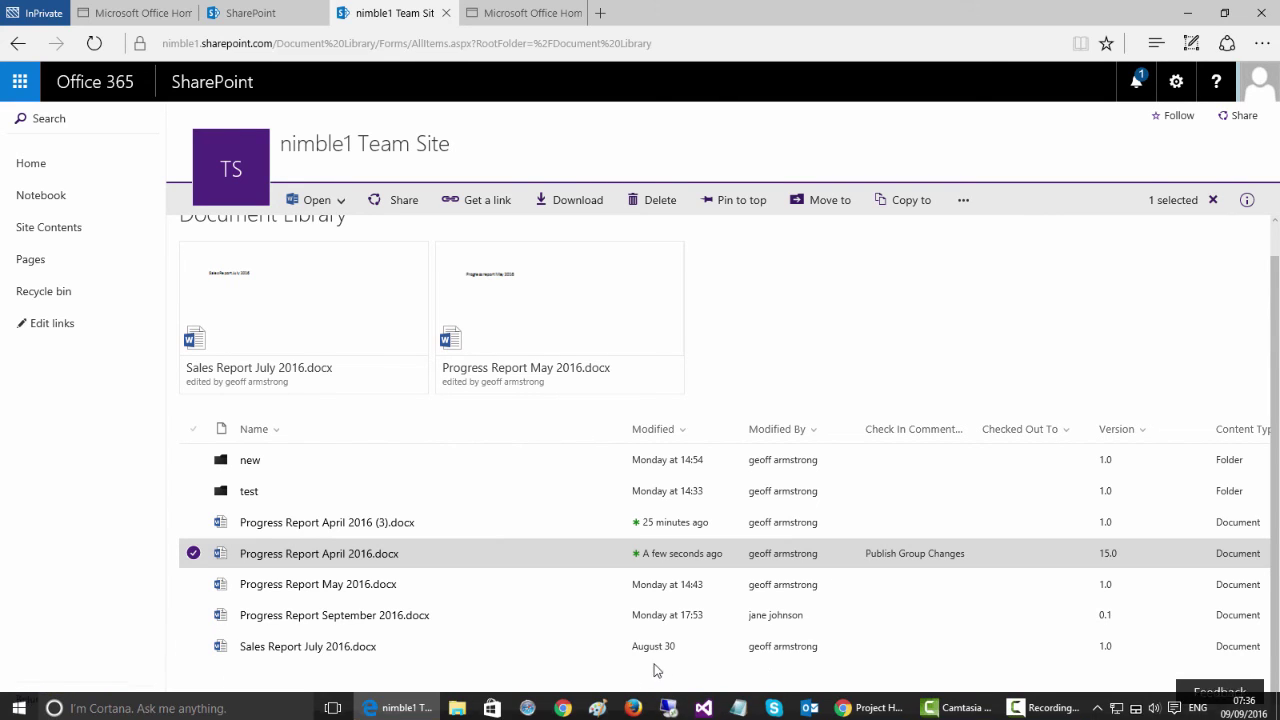
{"action": "left_click_drag", "start_coordinate": [606, 713], "coordinate": [1202, 713]}
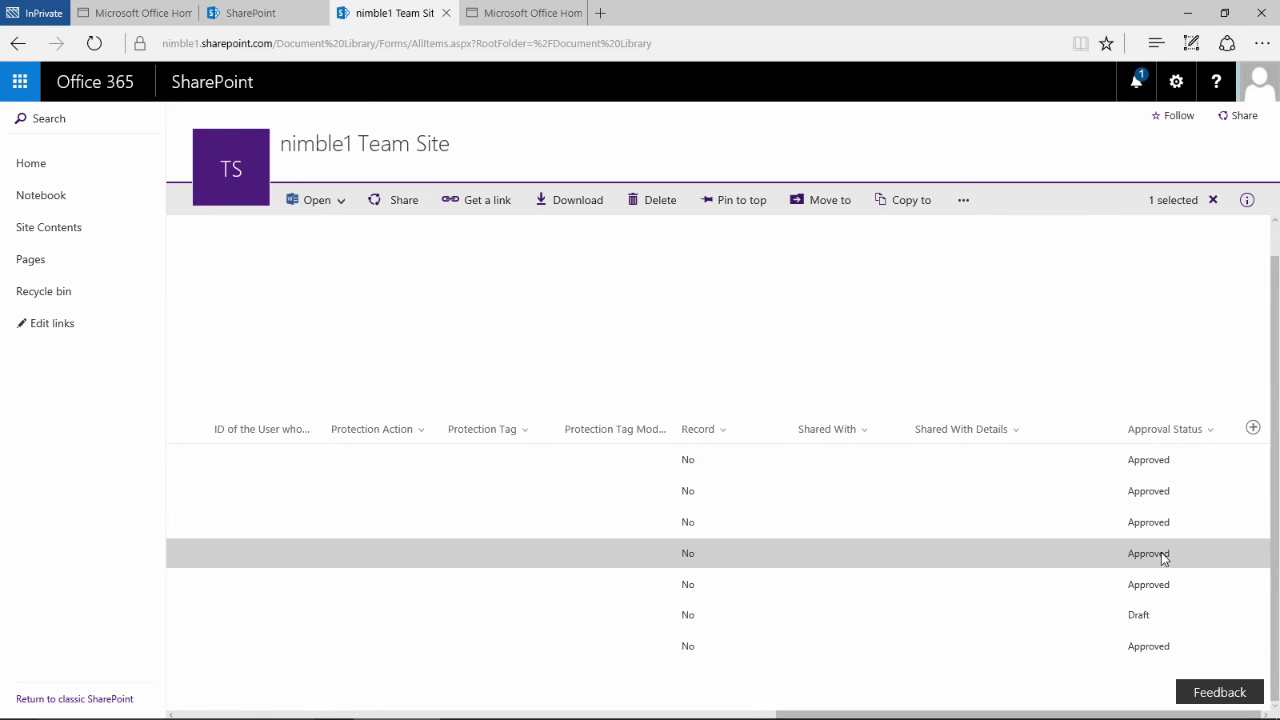
{"action": "mouse_move", "coordinate": [1082, 716]}
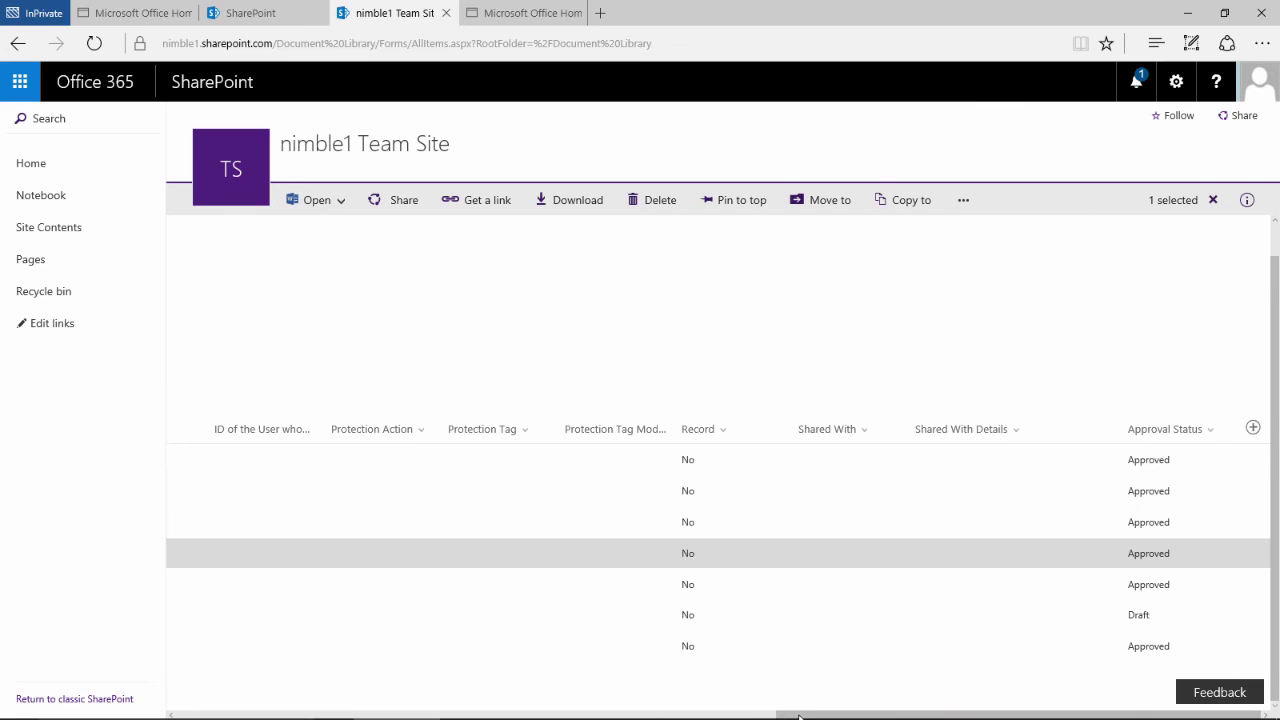
{"action": "left_click_drag", "start_coordinate": [800, 716], "coordinate": [201, 716]}
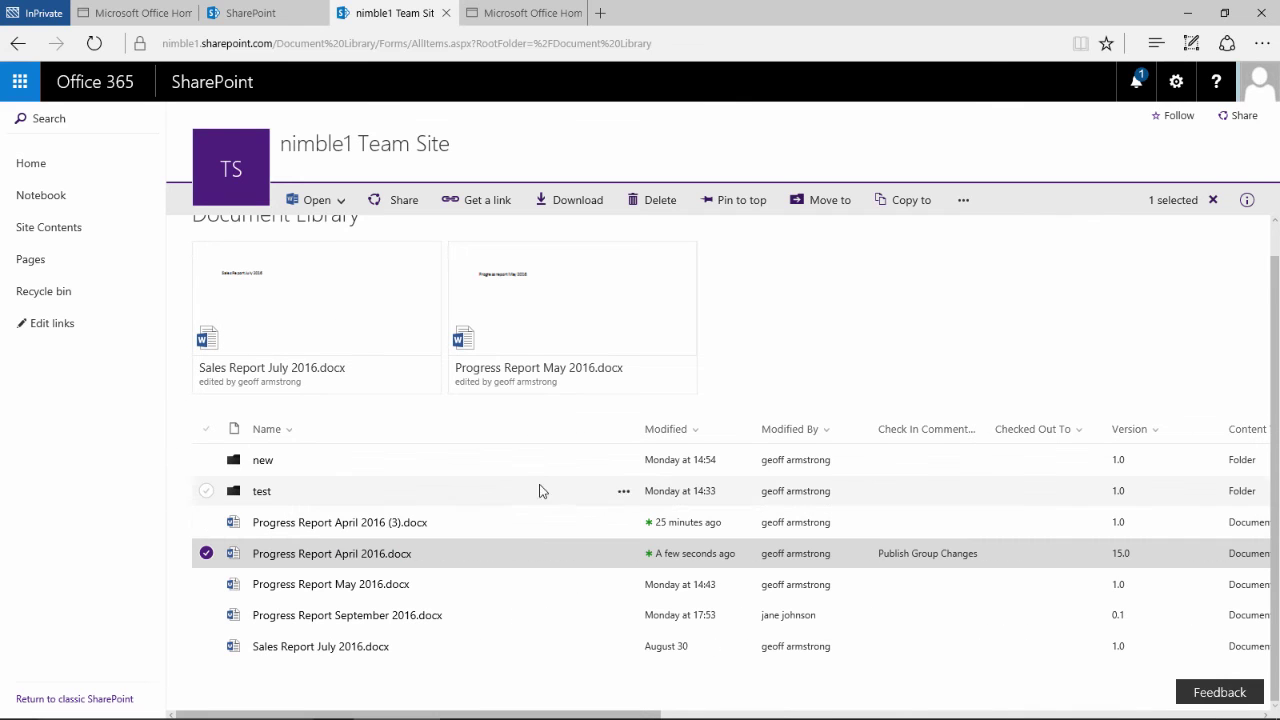